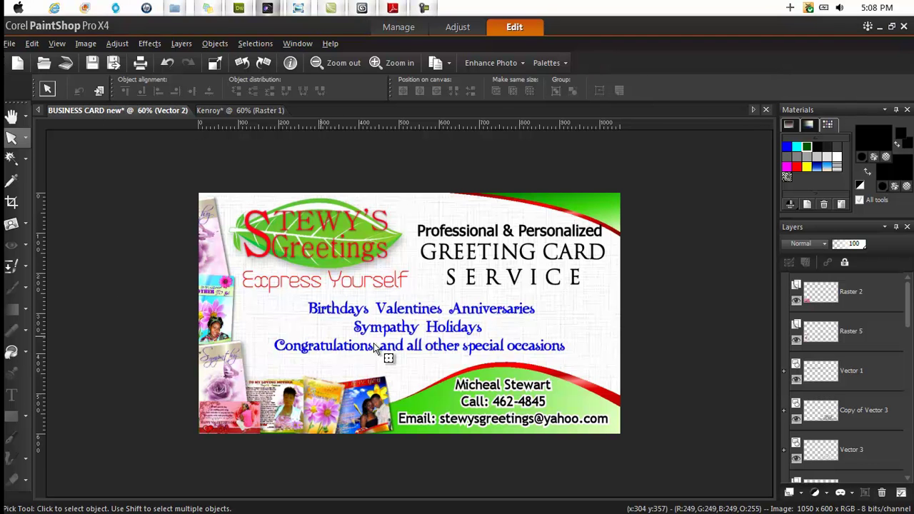
- View the greeting card document at 100% zoom
key("ctrl+alt+n")
scroll(286, 300, "up", 2)
scroll(239, 279, "down", 5)
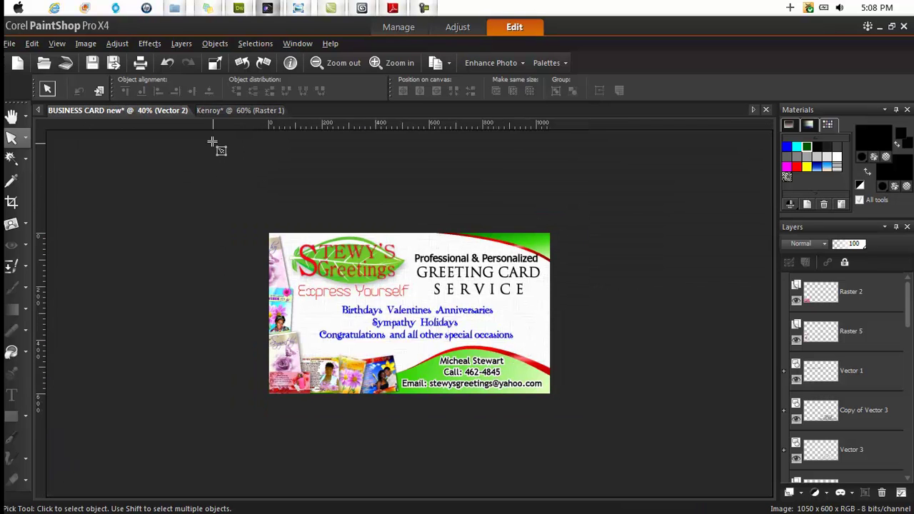
- Bring up the maintenance services sample card as the reference design
left_click(214, 112)
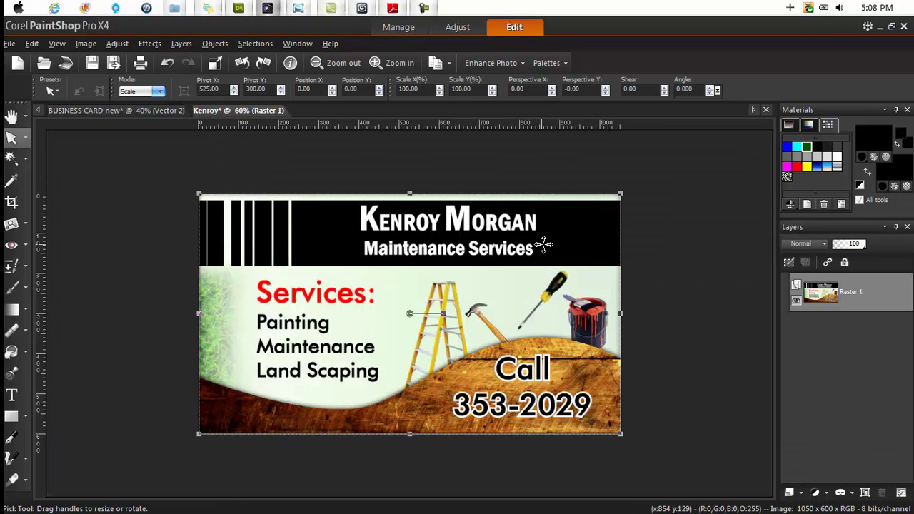
scroll(464, 257, "up", 1)
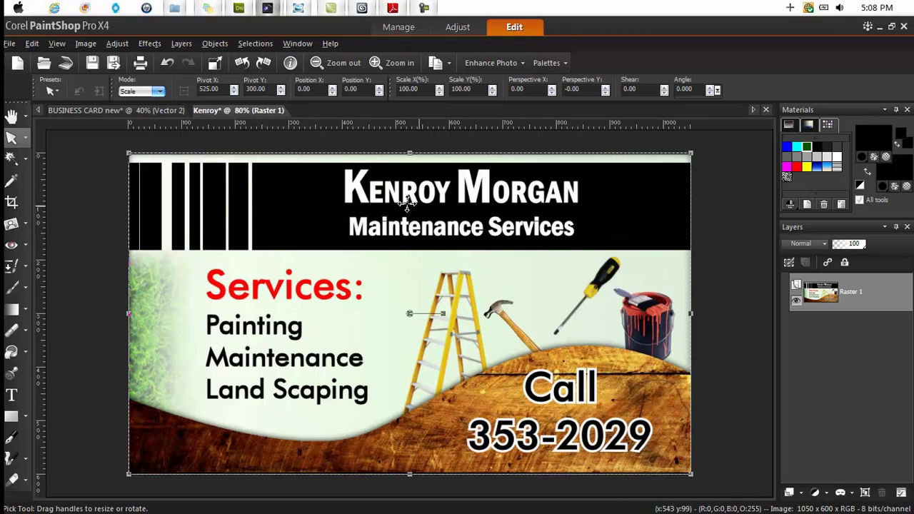
scroll(289, 388, "down", 1)
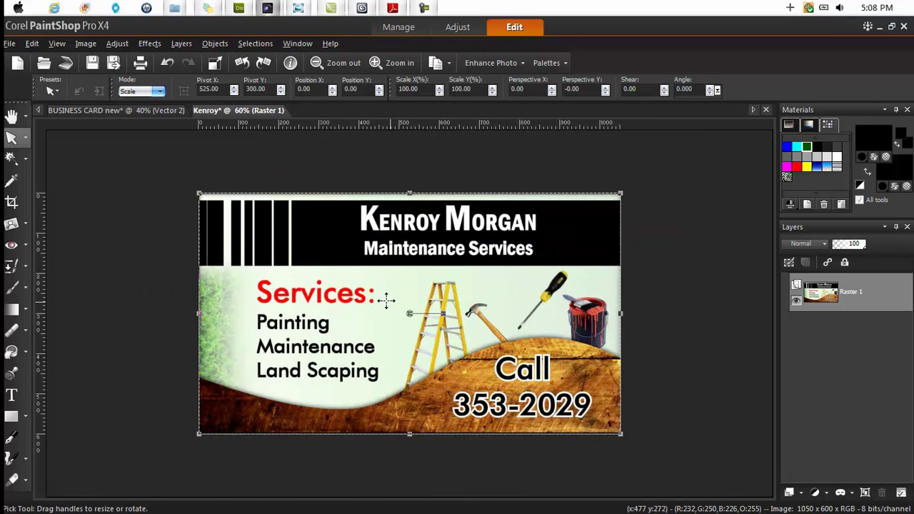
left_click(181, 112)
left_click(234, 111)
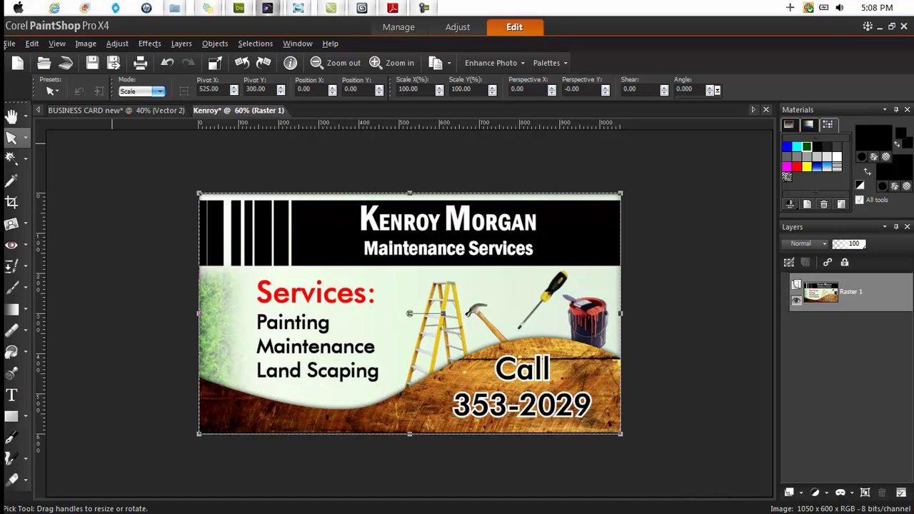
- Start a new image sized 3.5 × 2 inches at 300 pixels per inch
left_click(9, 44)
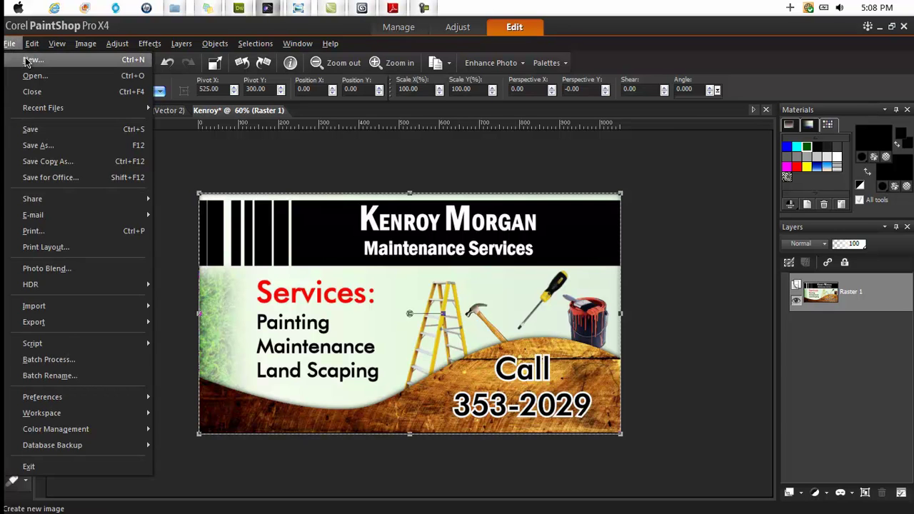
left_click(25, 60)
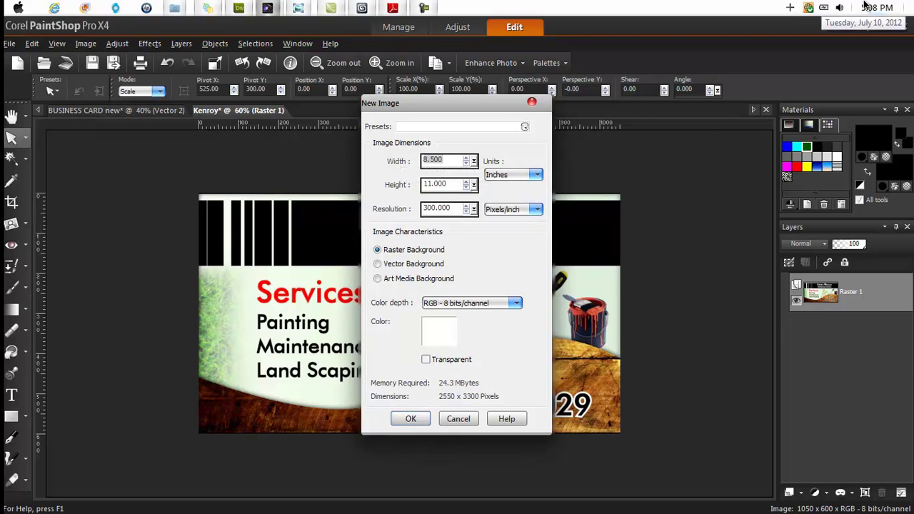
type("3.5")
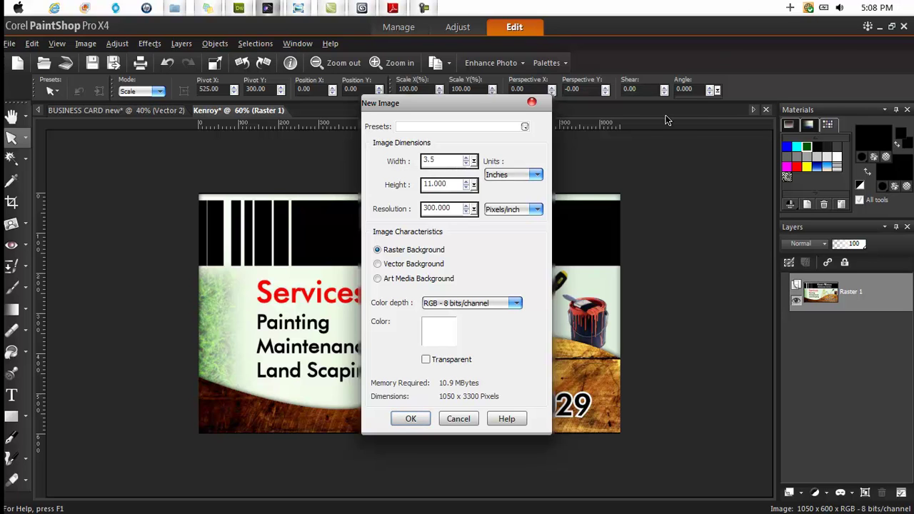
key("Tab")
type("2")
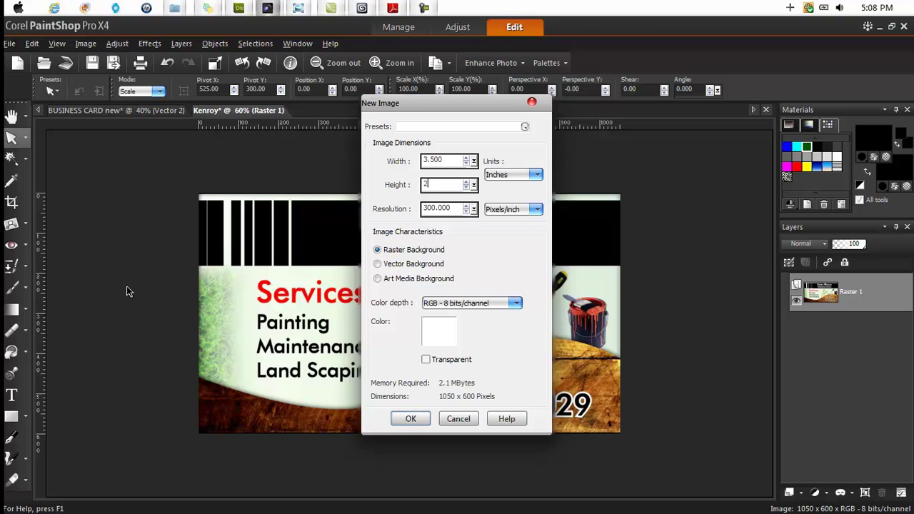
- Create the blank 1050 × 600 Image2, compare it with the sample, then return to it with the Text tool
left_click(410, 419)
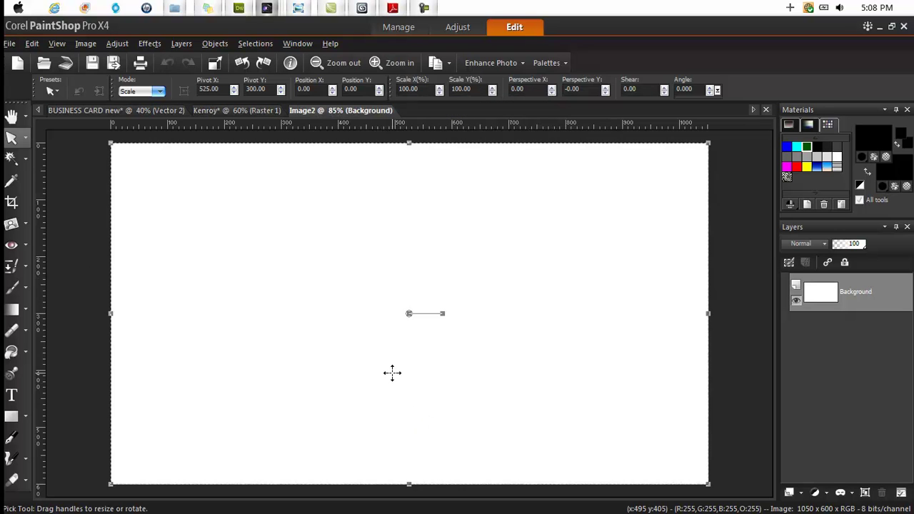
left_click(228, 111)
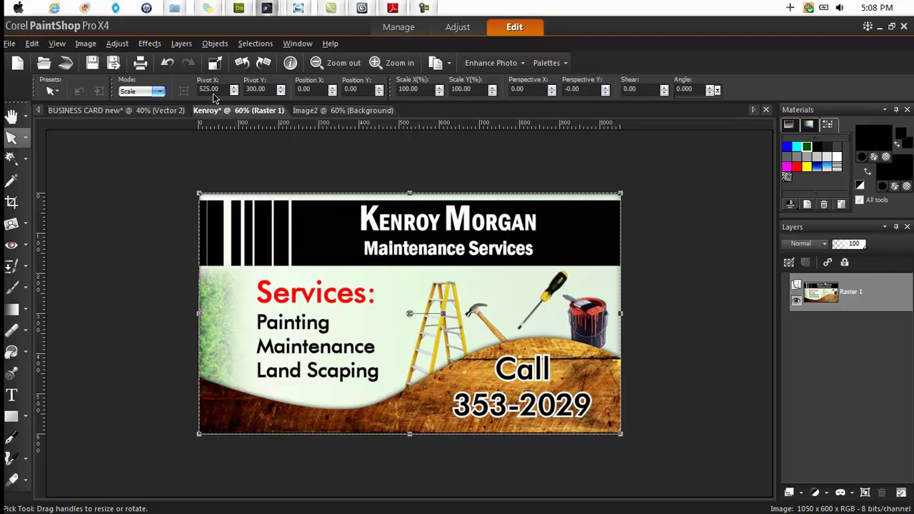
left_click(330, 111)
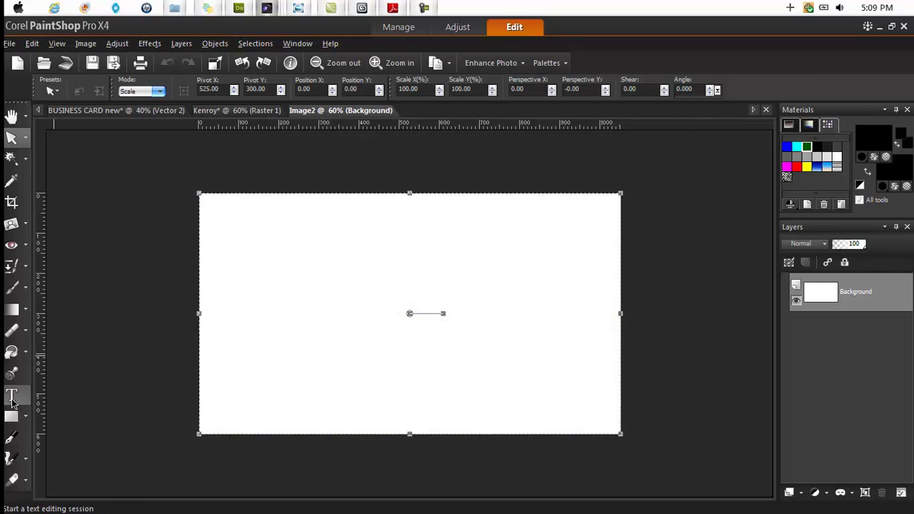
left_click(12, 396)
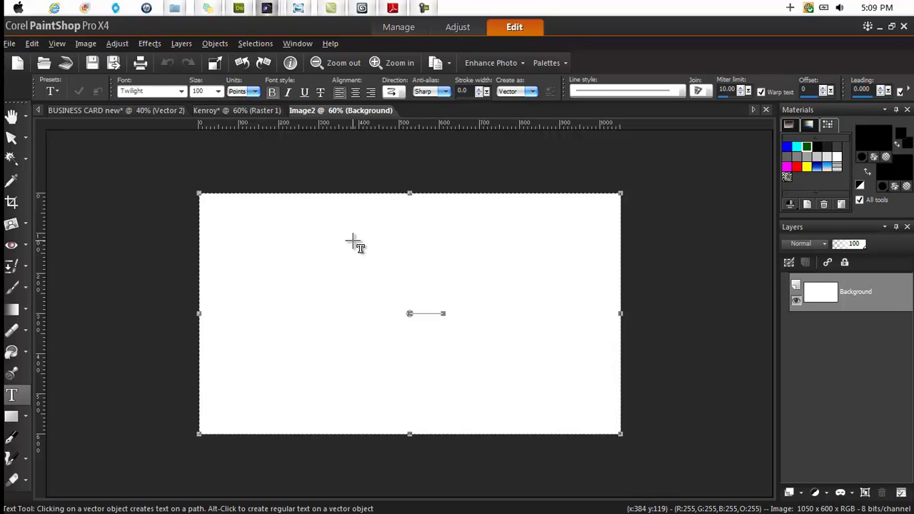
- Type the card owner's full name near the top in 22-point Tw Cen MT
left_click(351, 241)
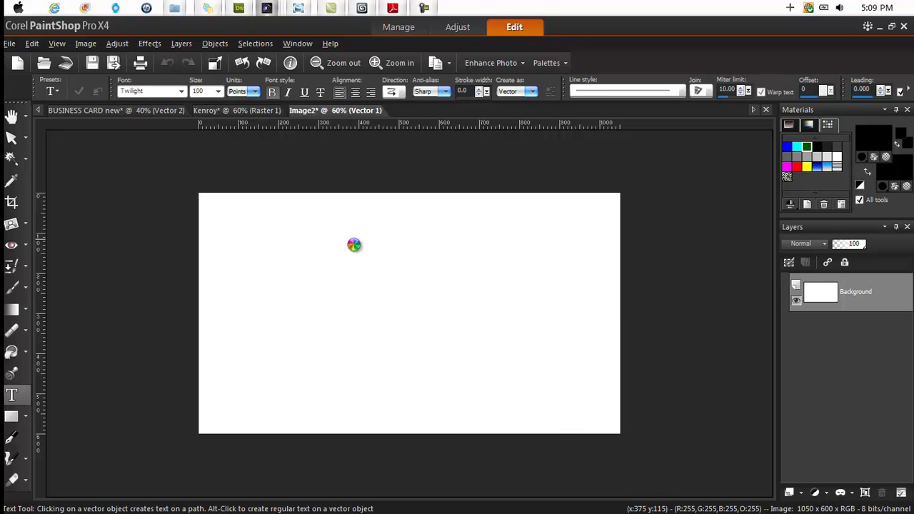
left_click(217, 91)
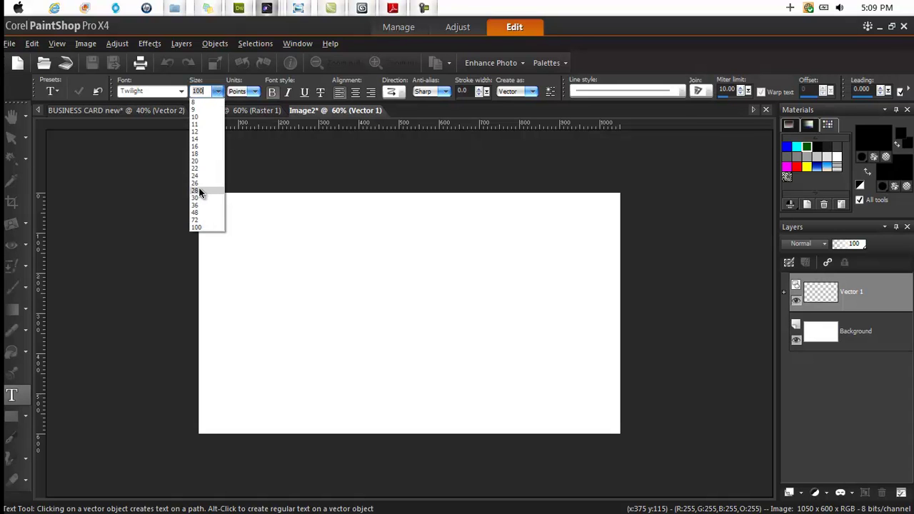
left_click(198, 189)
left_click(218, 92)
left_click(196, 169)
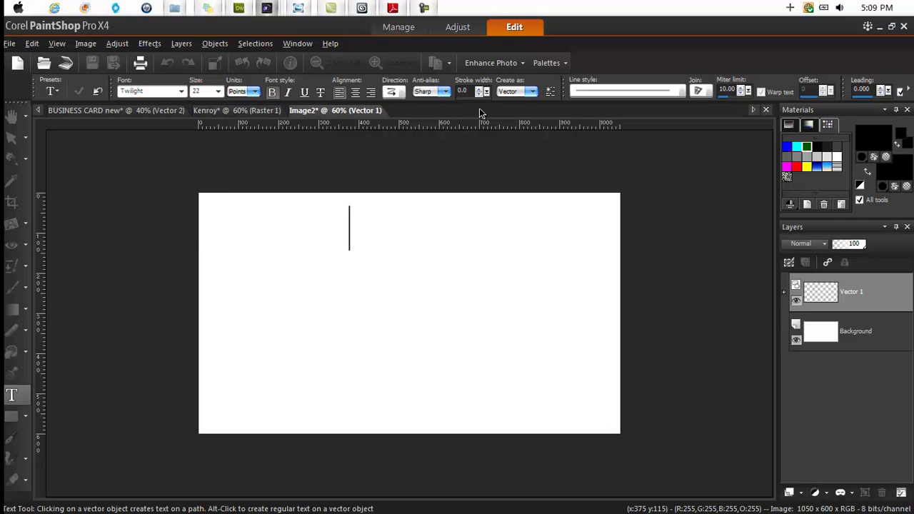
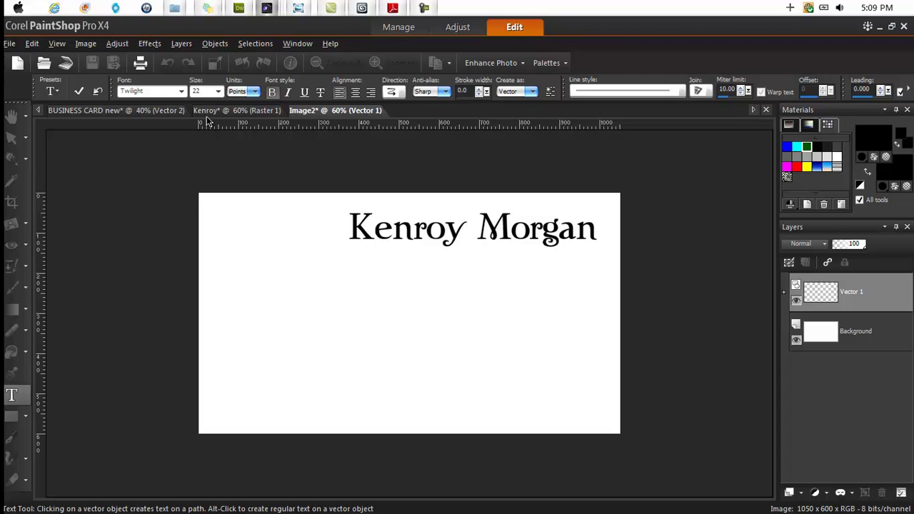
key("ctrl+a")
left_click(181, 91)
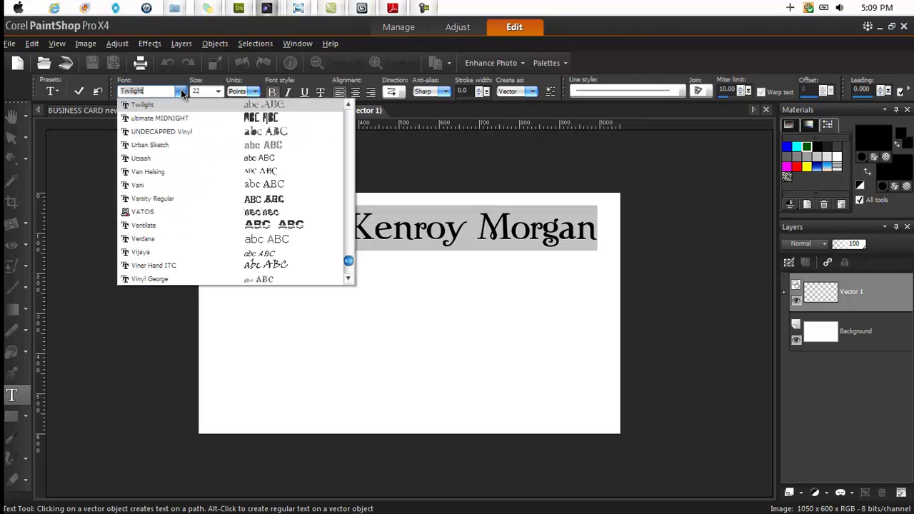
scroll(271, 135, "up", 1)
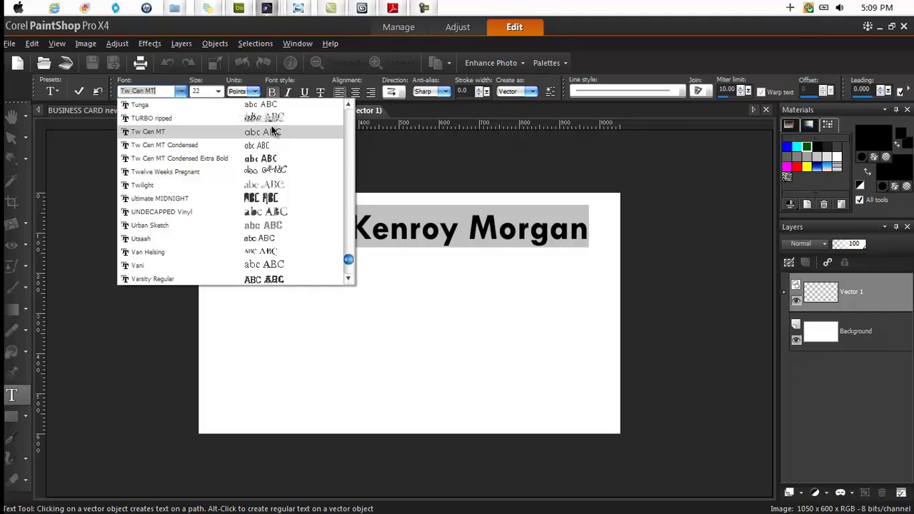
left_click(272, 132)
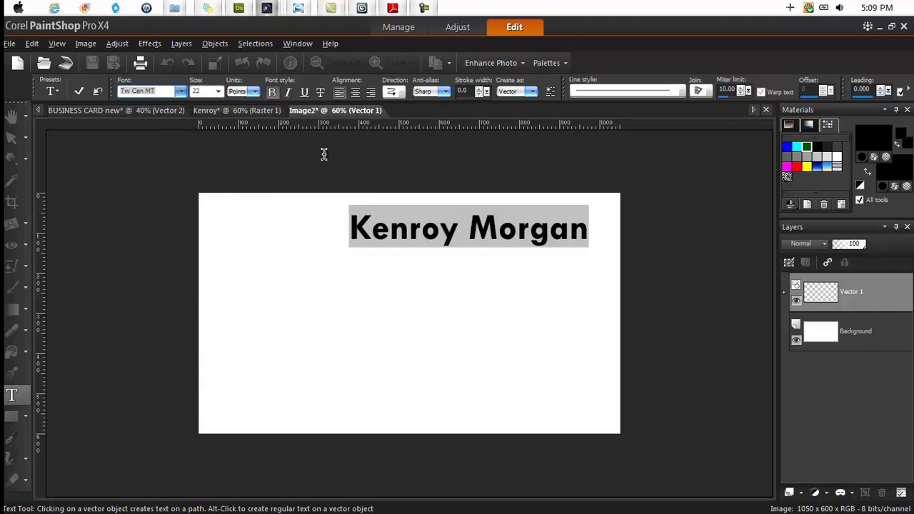
- Apply the name text, nudge it left, and make the Background layer active
left_click(78, 91)
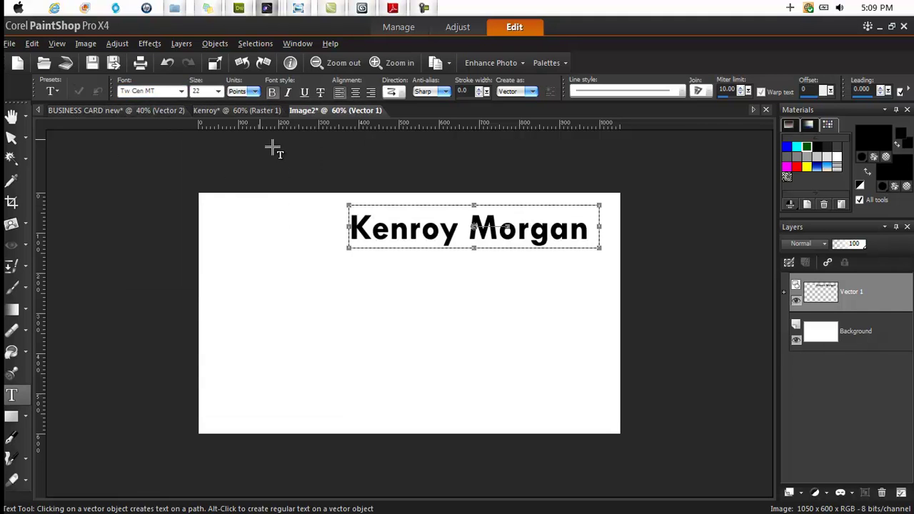
left_click_drag(473, 228, 461, 230)
mouse_move(831, 305)
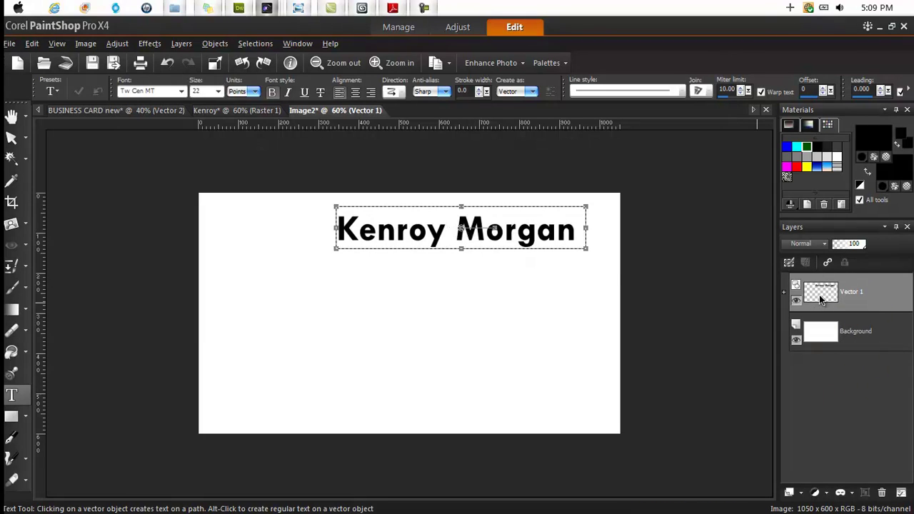
left_click(820, 333)
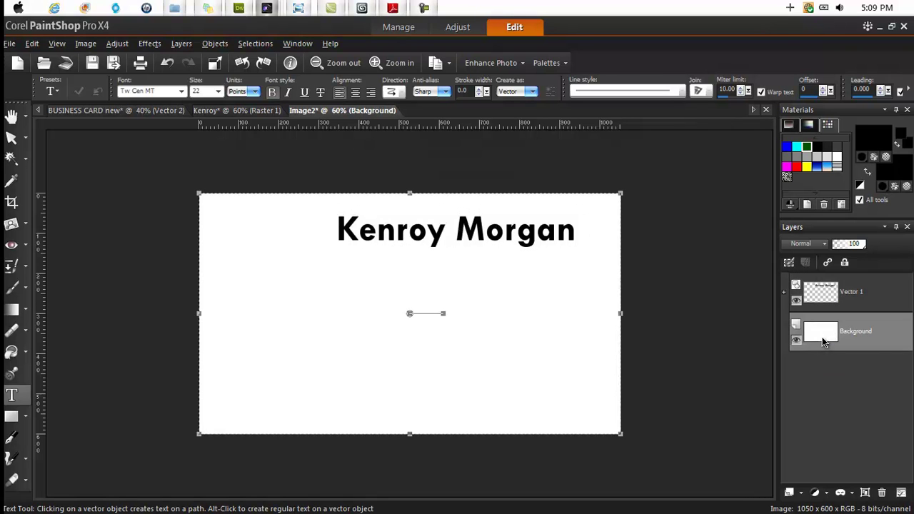
mouse_move(824, 334)
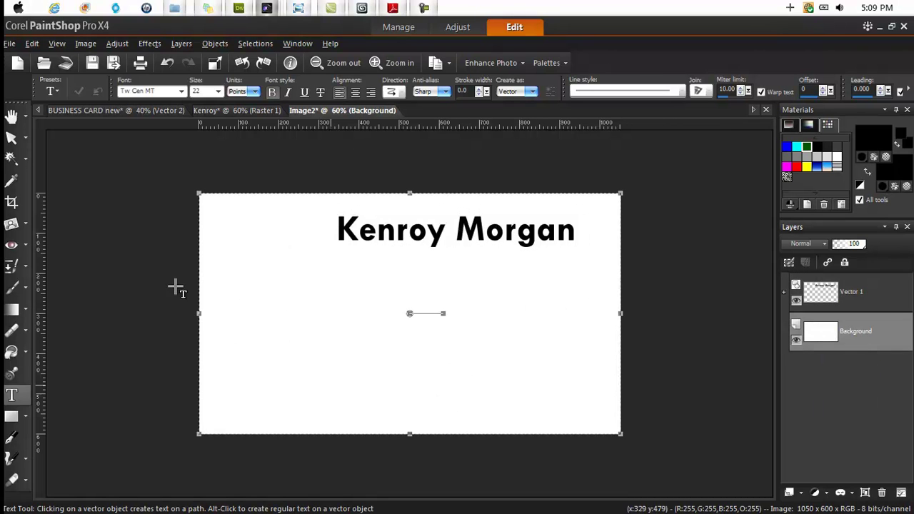
left_click(819, 296)
mouse_move(845, 299)
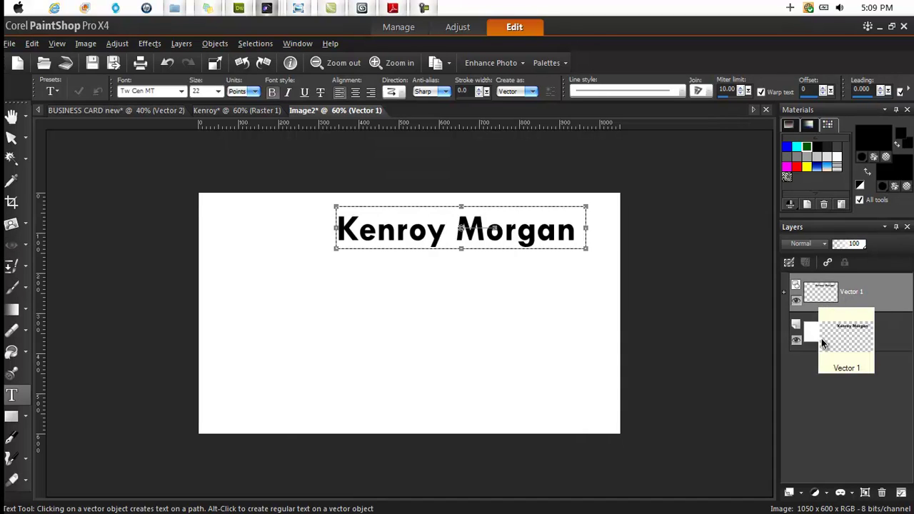
mouse_move(821, 338)
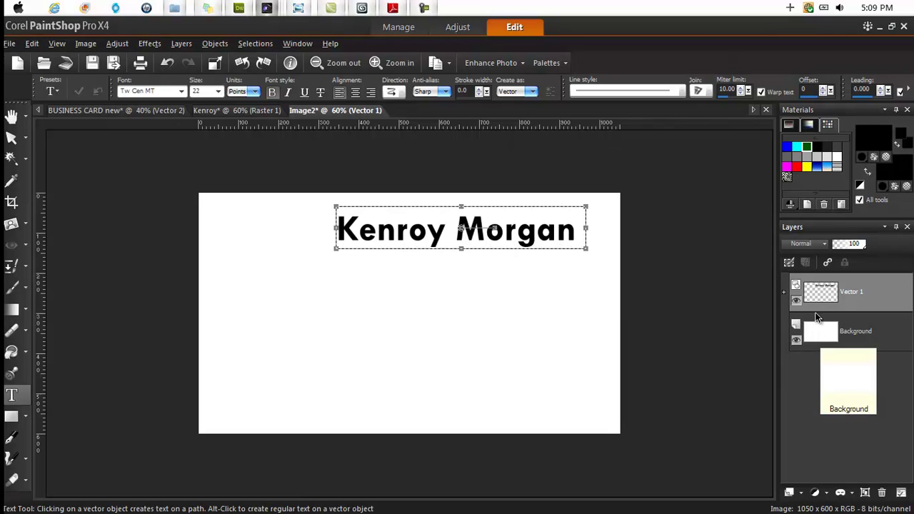
left_click(828, 338)
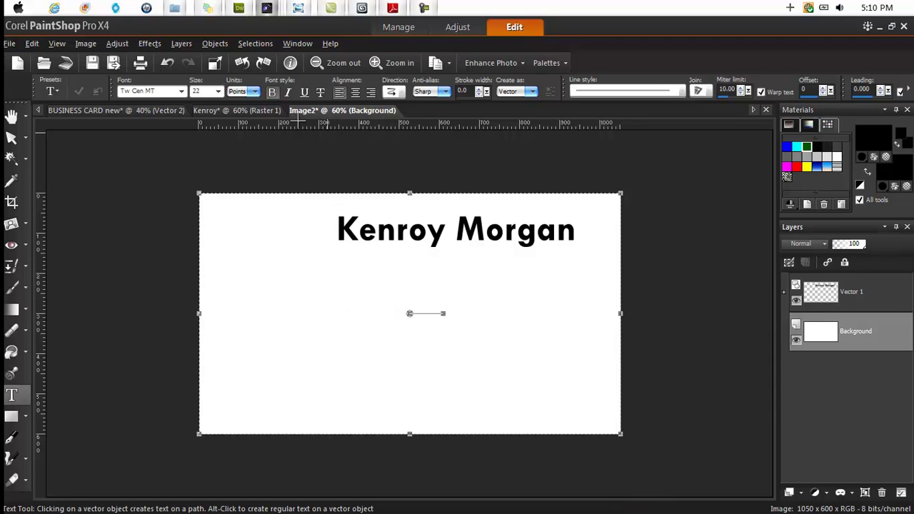
- Add a 'Maintainance Servic' text line below the name on a new Vector 2 layer
left_click(242, 111)
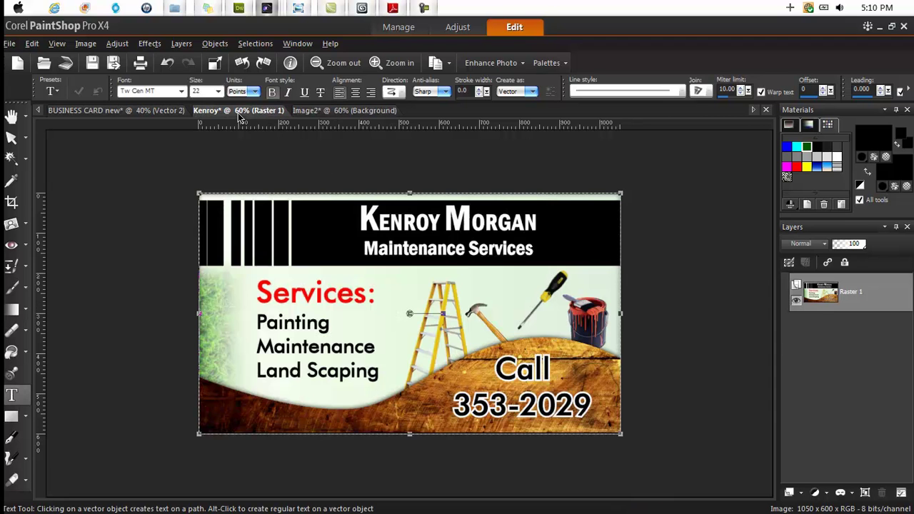
left_click(306, 110)
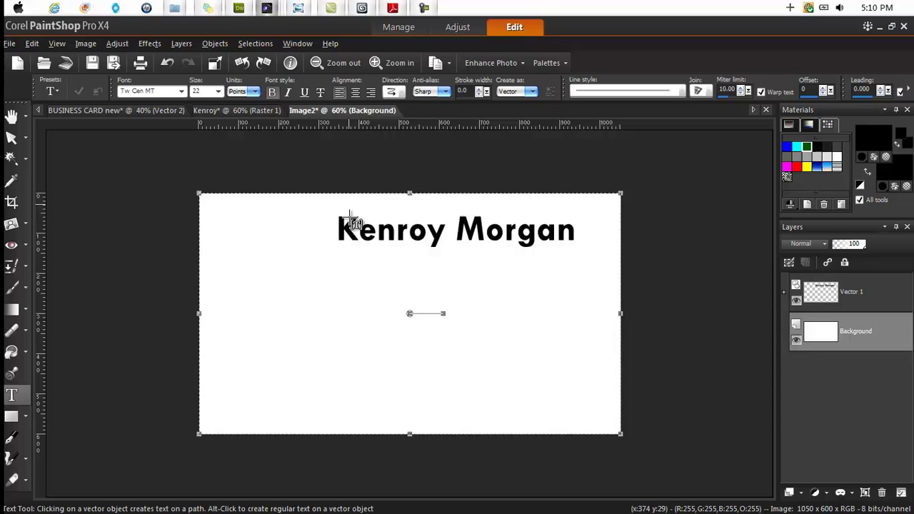
left_click(311, 318)
type("Mainta")
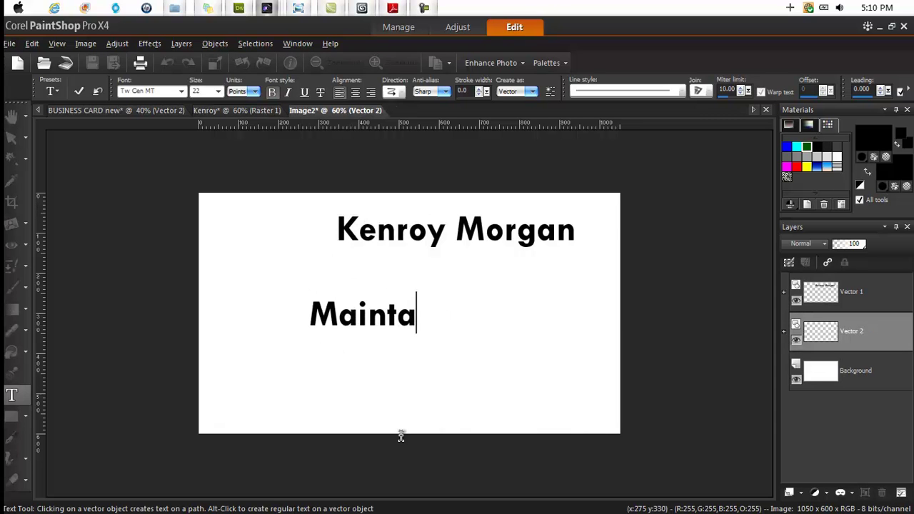
type("ina")
key("BackSpace")
type("ance ")
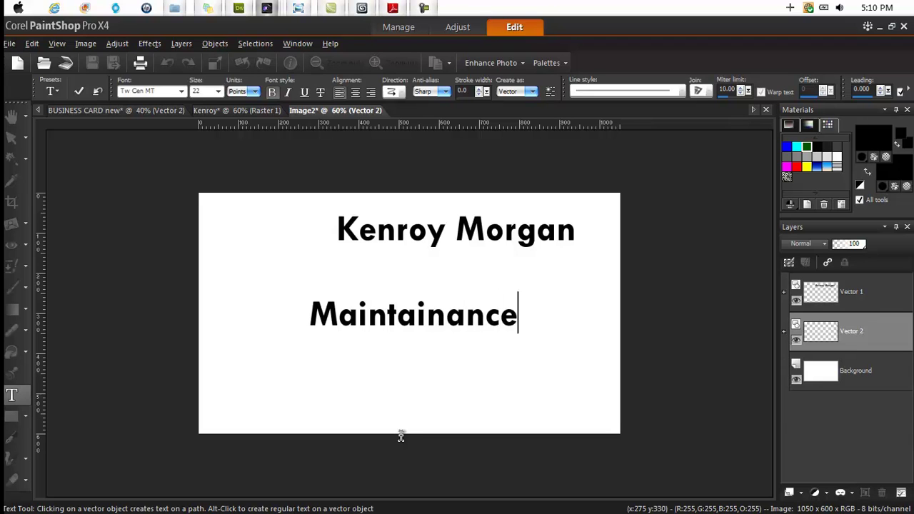
type("Servic")
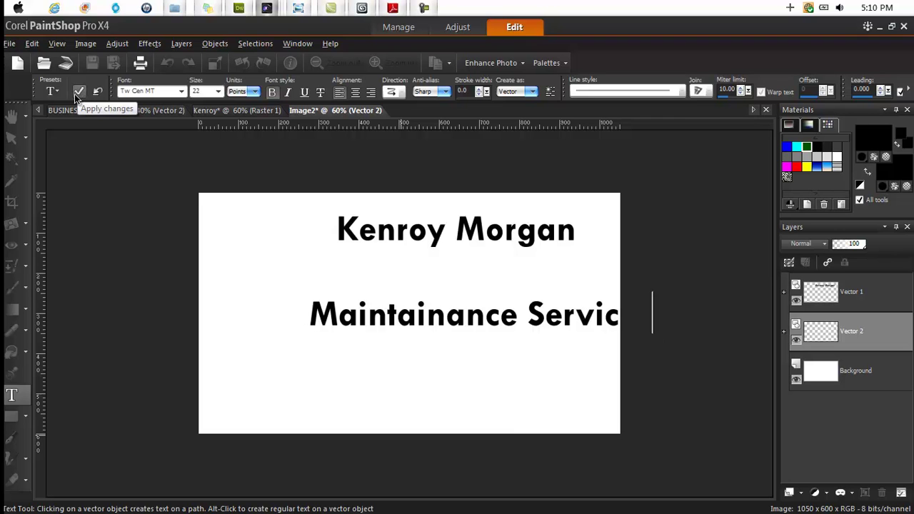
left_click(80, 93)
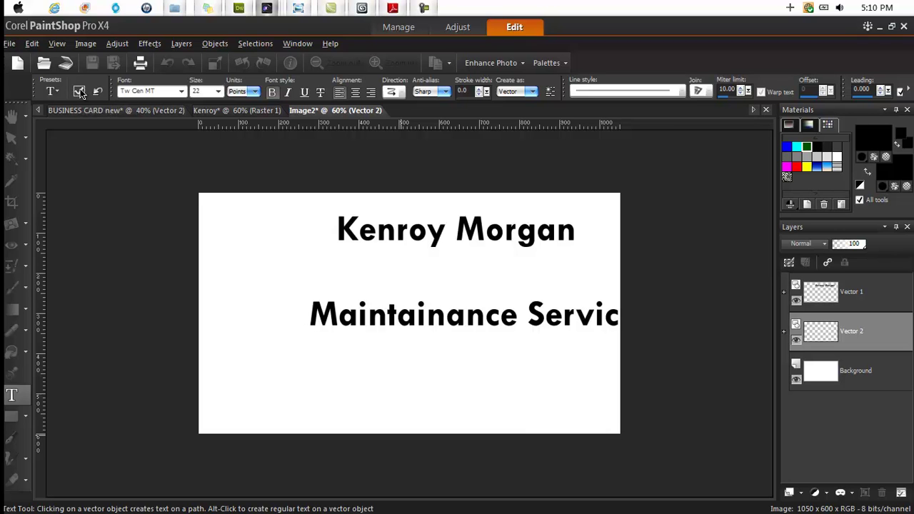
left_click(485, 314)
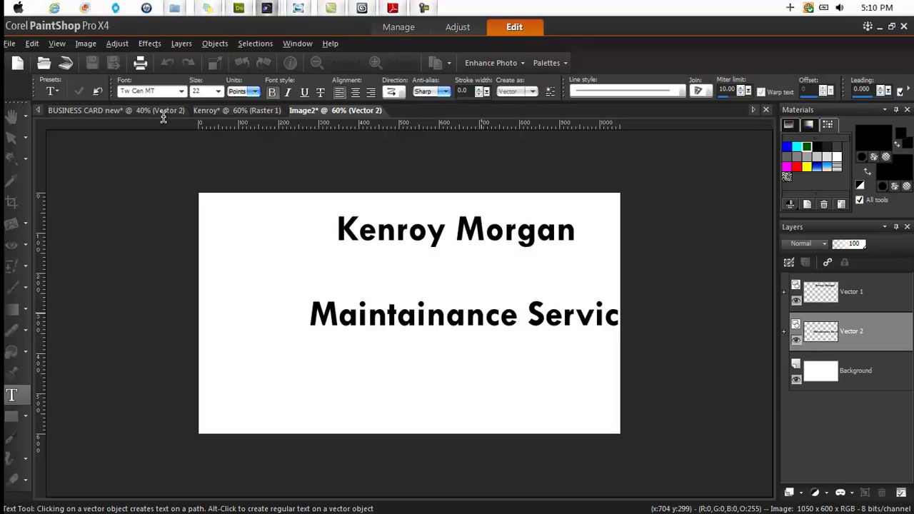
- Move the subtitle up so it sits just under the name
left_click(80, 93)
left_click_drag(493, 317, 437, 275)
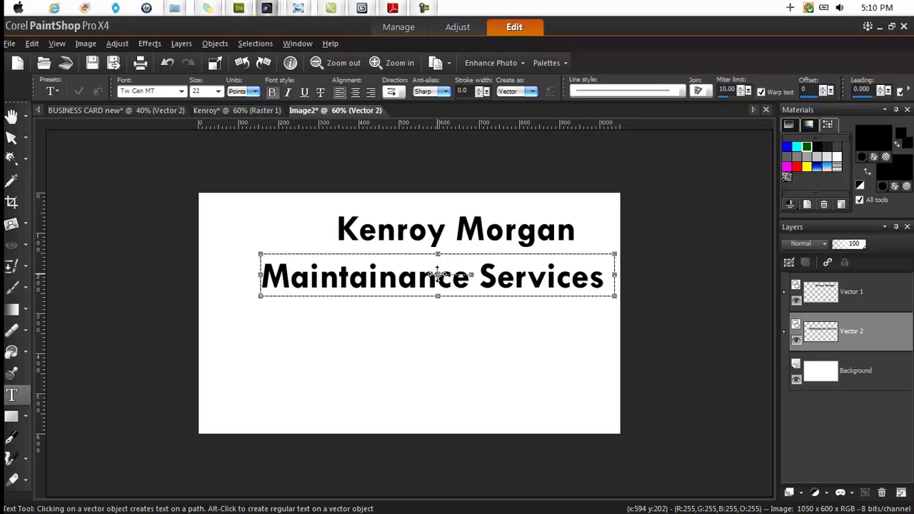
mouse_move(437, 273)
left_mouse_down()
mouse_move(370, 304)
mouse_move(436, 262)
mouse_move(348, 331)
mouse_move(440, 305)
mouse_move(408, 251)
mouse_move(441, 261)
left_mouse_up()
left_click(380, 265)
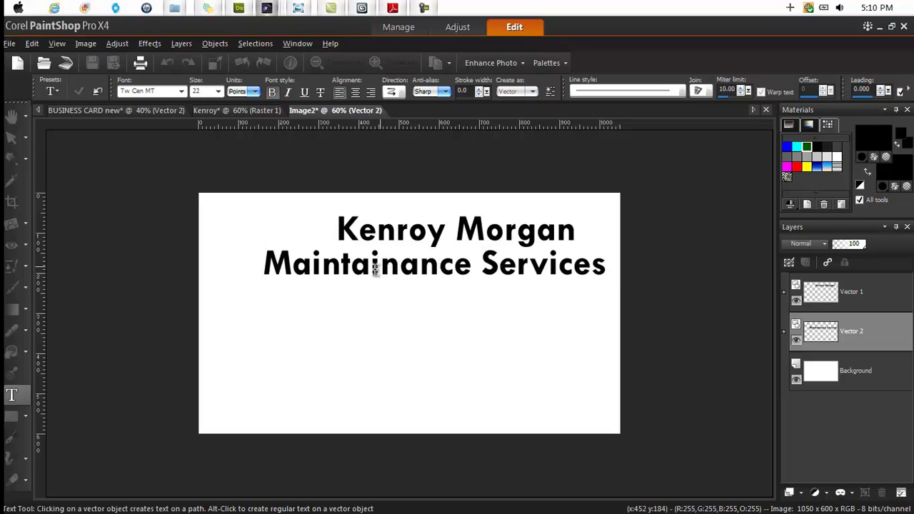
- Resize the subtitle to 16 points and centre it under the name
key("ctrl+a")
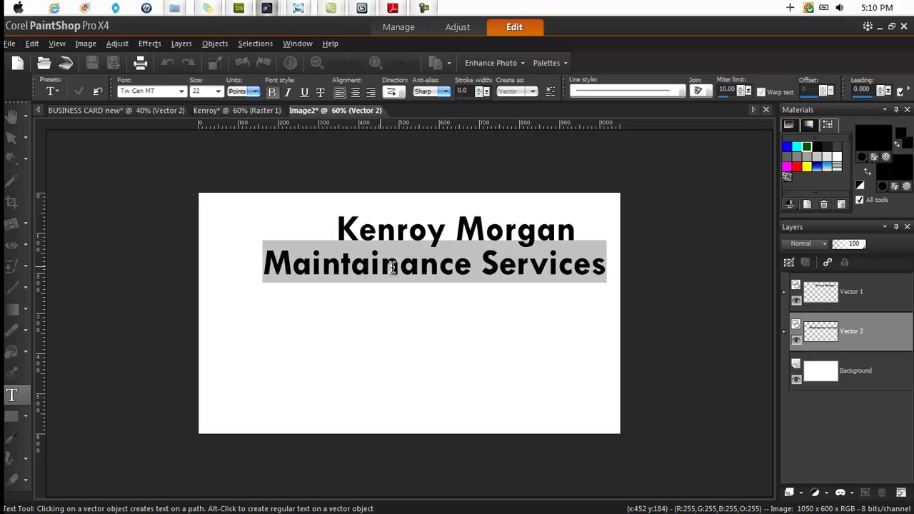
left_click(217, 91)
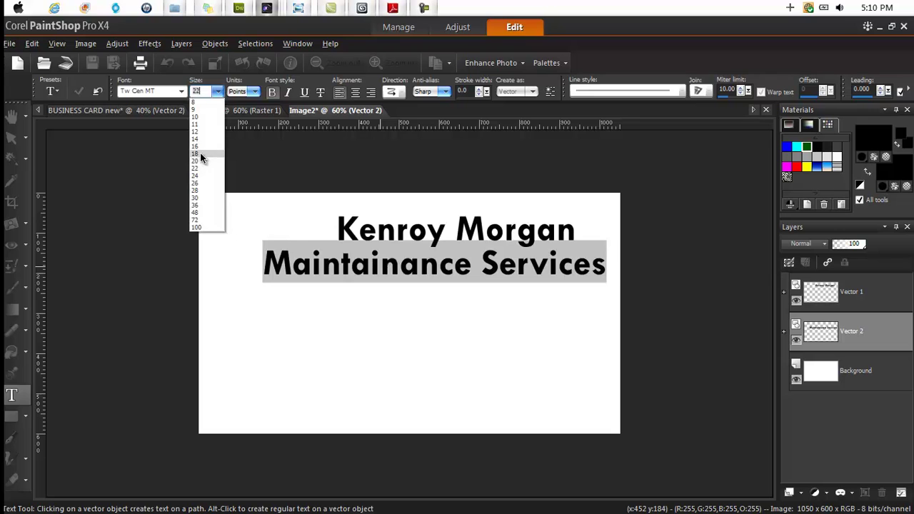
left_click(201, 154)
left_click(218, 91)
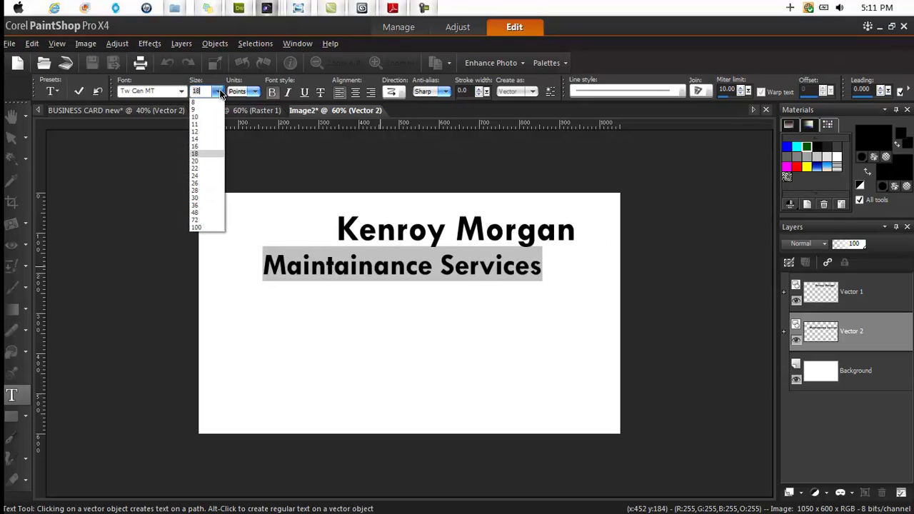
left_click(202, 146)
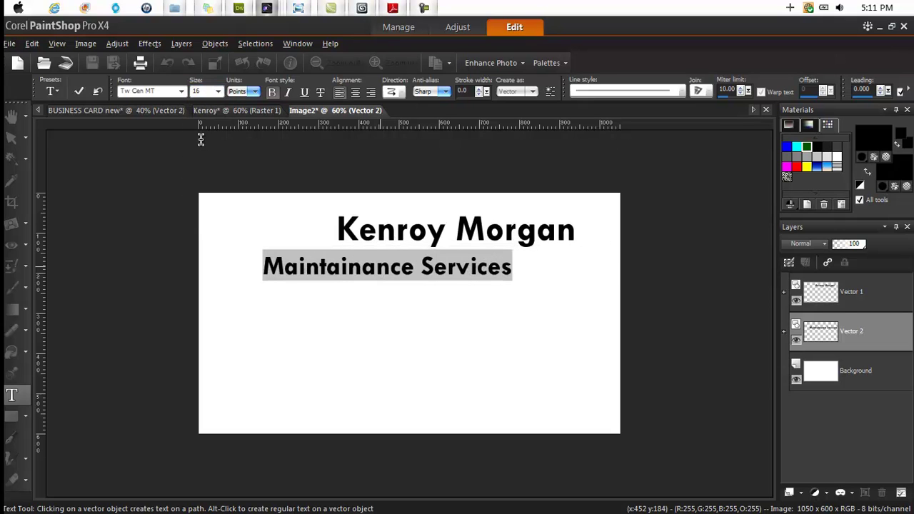
left_click(82, 92)
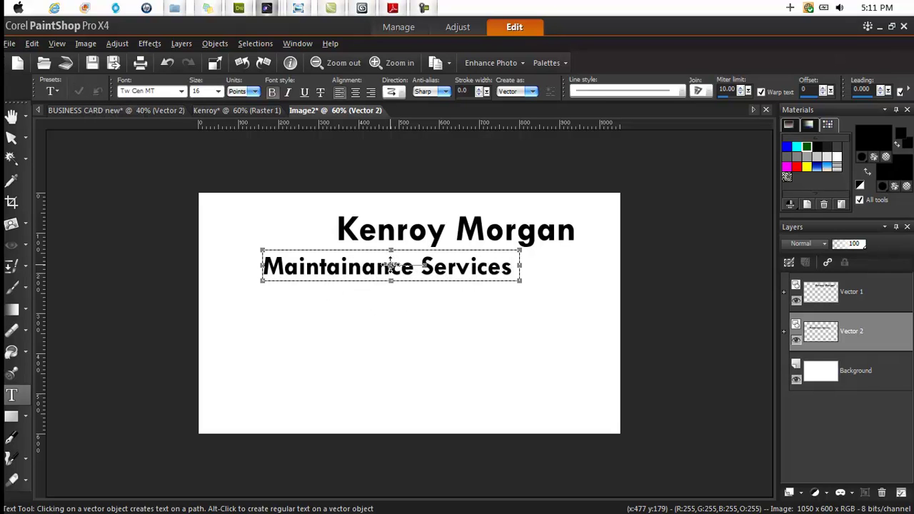
left_click_drag(389, 264, 461, 258)
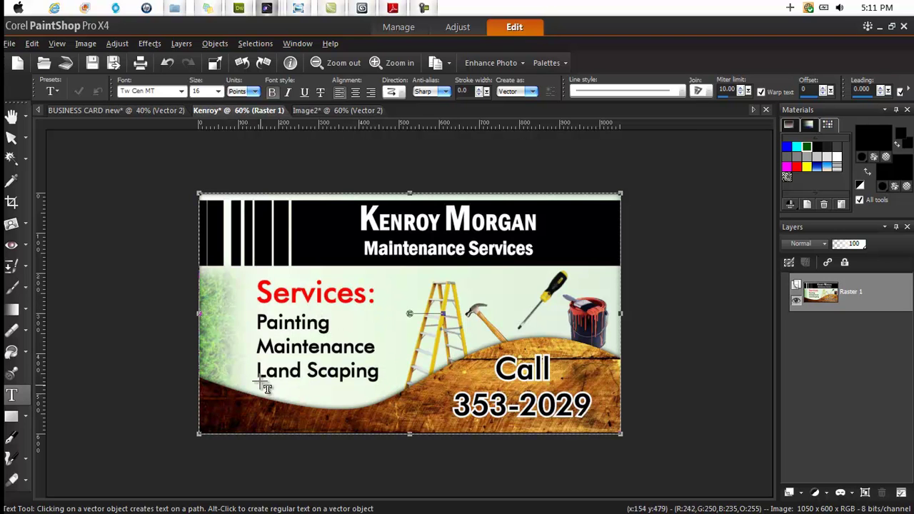
- Type a left-side list 'Services:', 'Maintance', 'Land Scaping' on Image2, then view the reference card
left_click(326, 112)
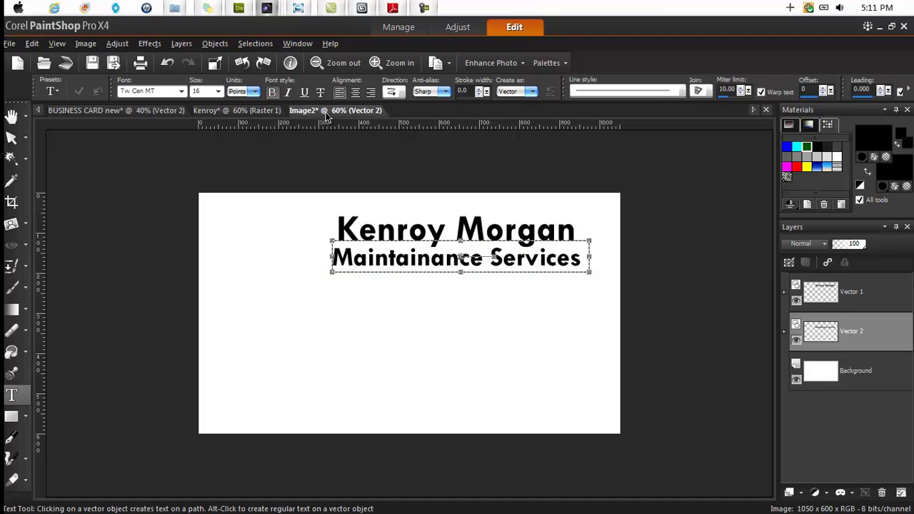
left_click(819, 373)
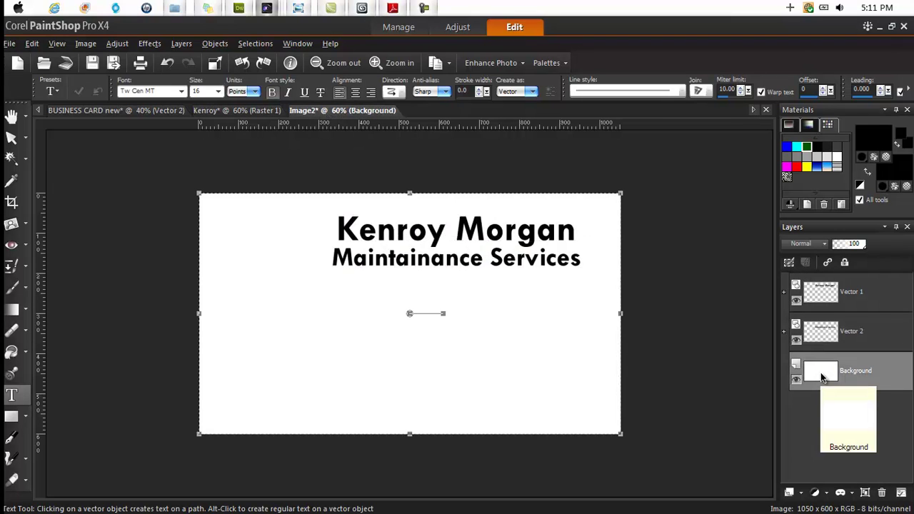
left_click(216, 320)
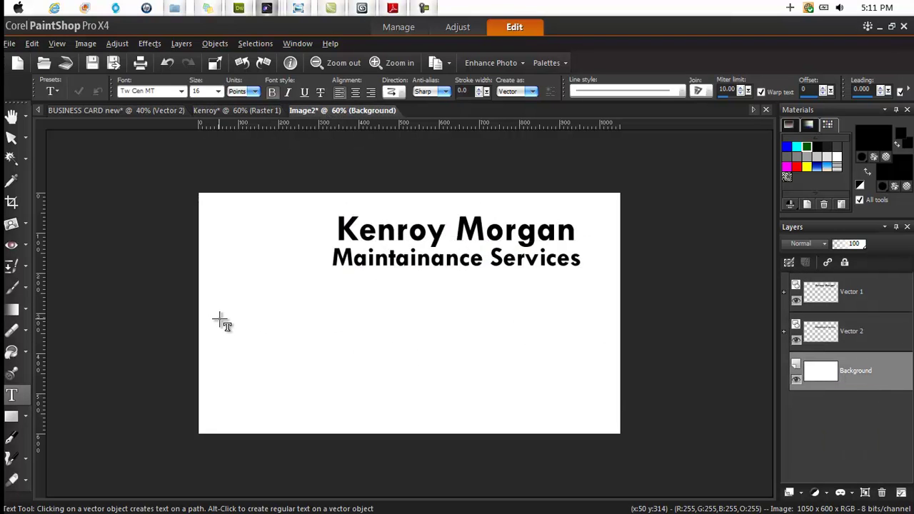
type("Serr")
type("vice")
type("s:")
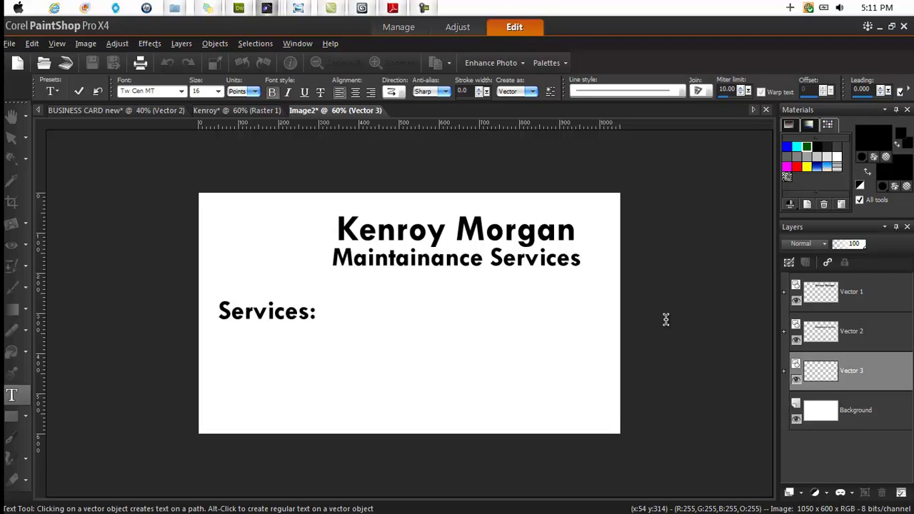
type("Ma")
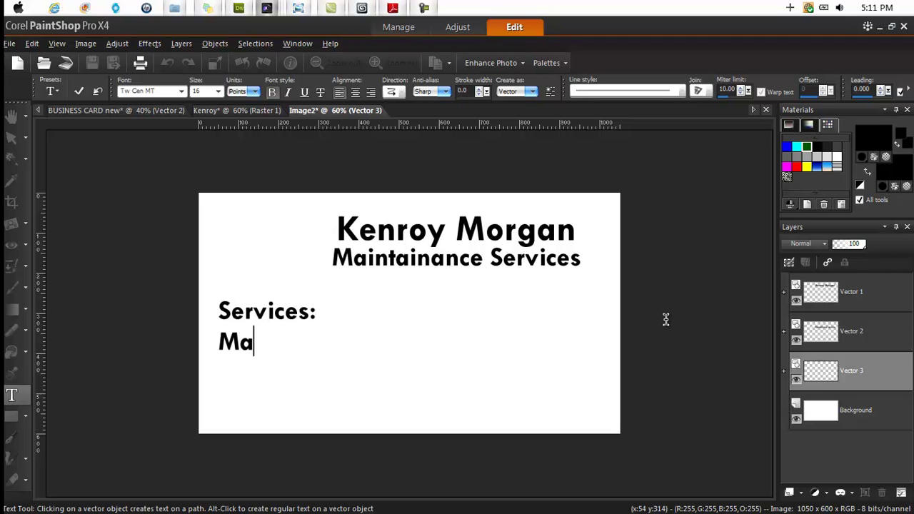
type("intance")
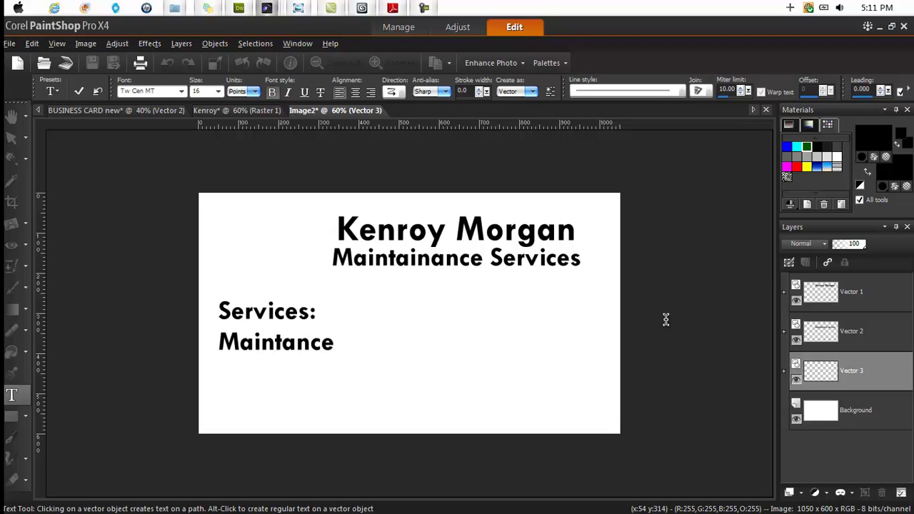
type("Lan")
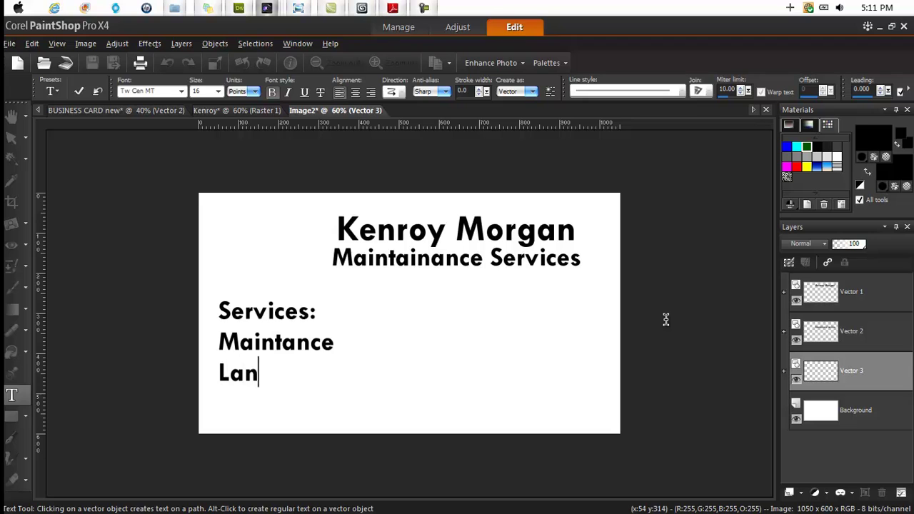
type("ds")
key("BackSpace")
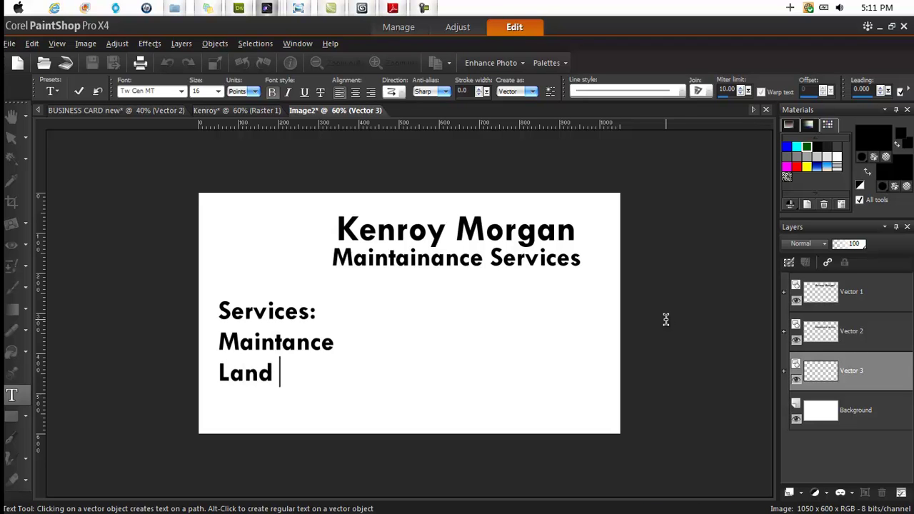
type("Scaping")
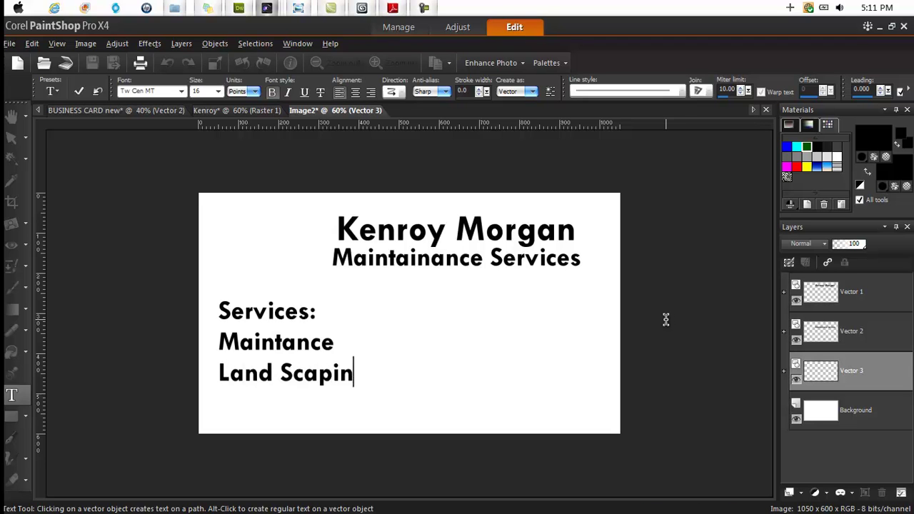
left_click(204, 113)
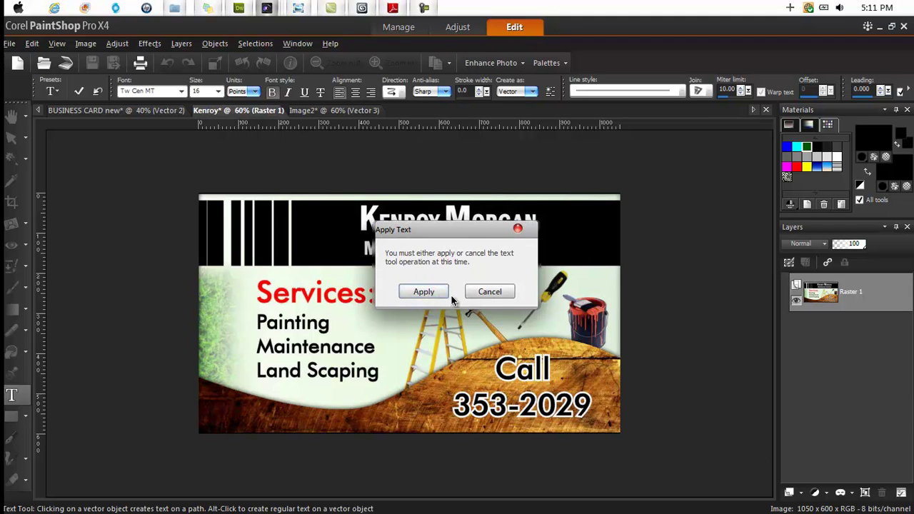
- Apply the pending text on the finished card and move its tab ahead of the draft
left_click(423, 291)
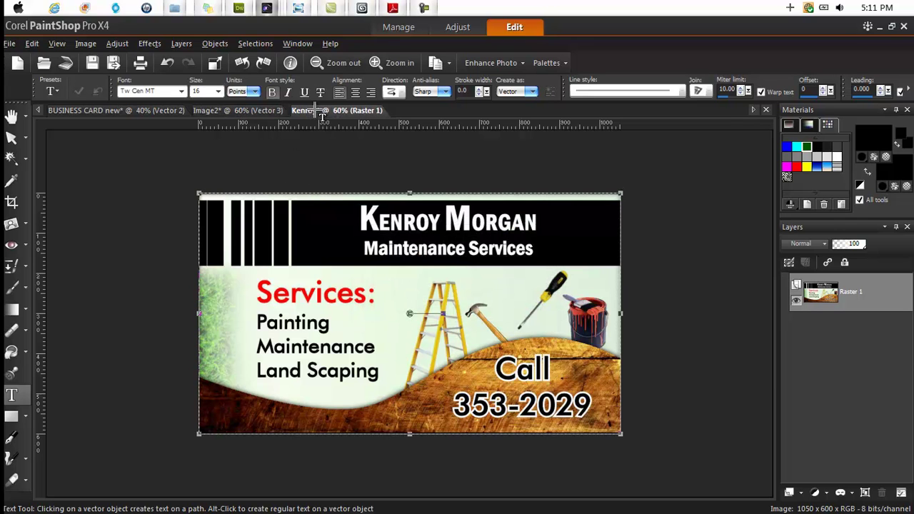
left_click_drag(321, 114, 237, 113)
left_click(319, 113)
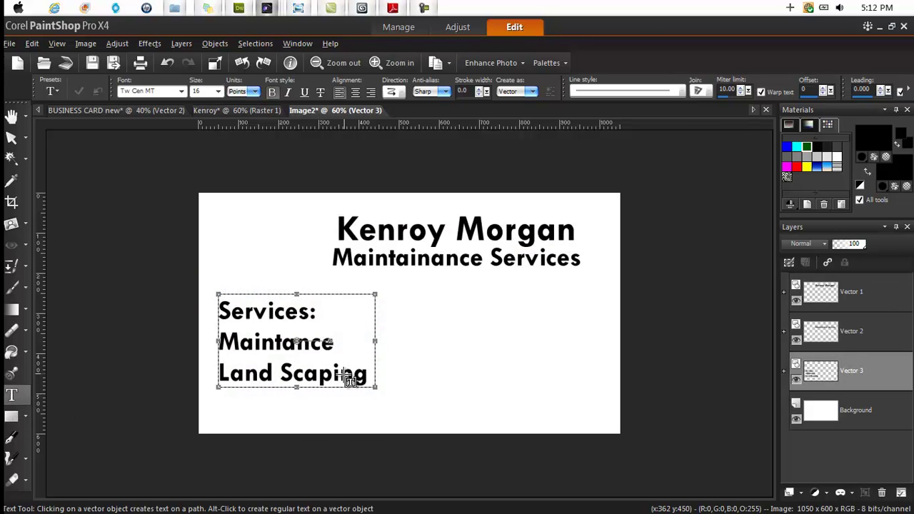
- Add 'Painting' as a new line below Land Scaping in the services list
scroll(350, 378, "up", 2)
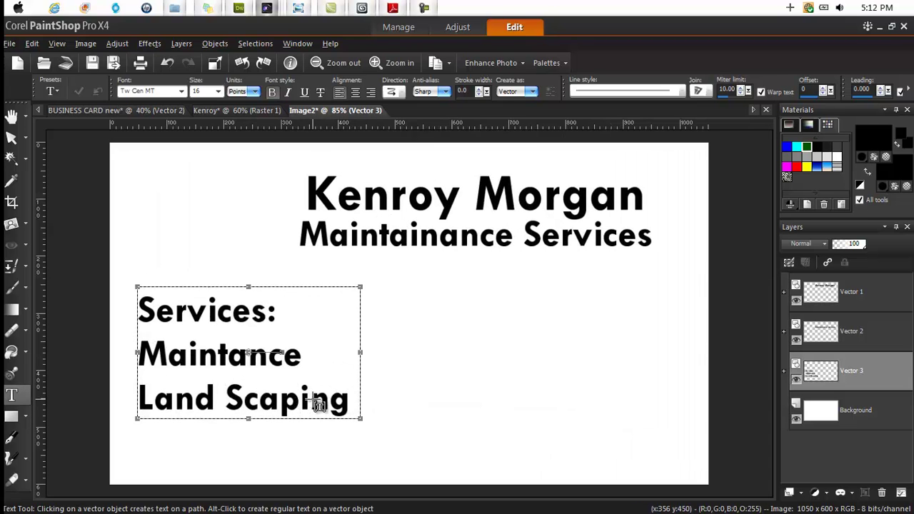
left_click(319, 405)
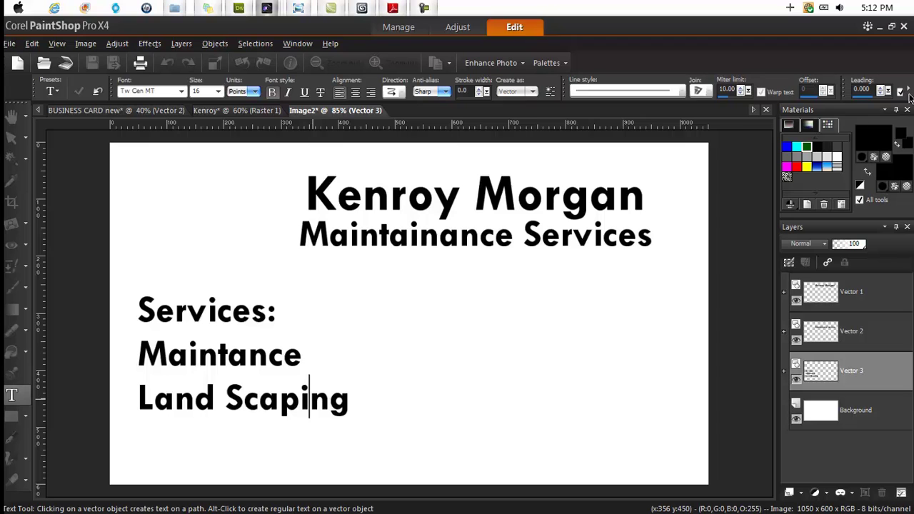
type("0")
key("Left")
key("BackSpace")
key("Right")
type("Pa")
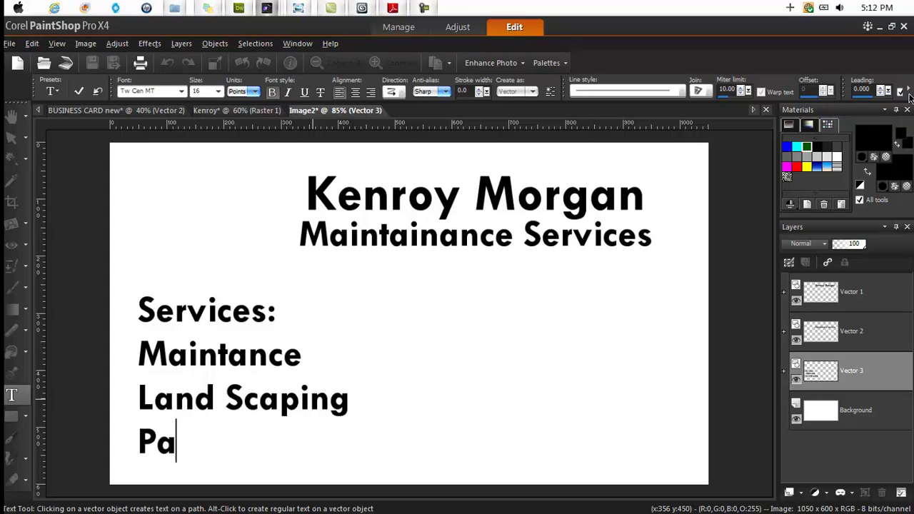
type("inting")
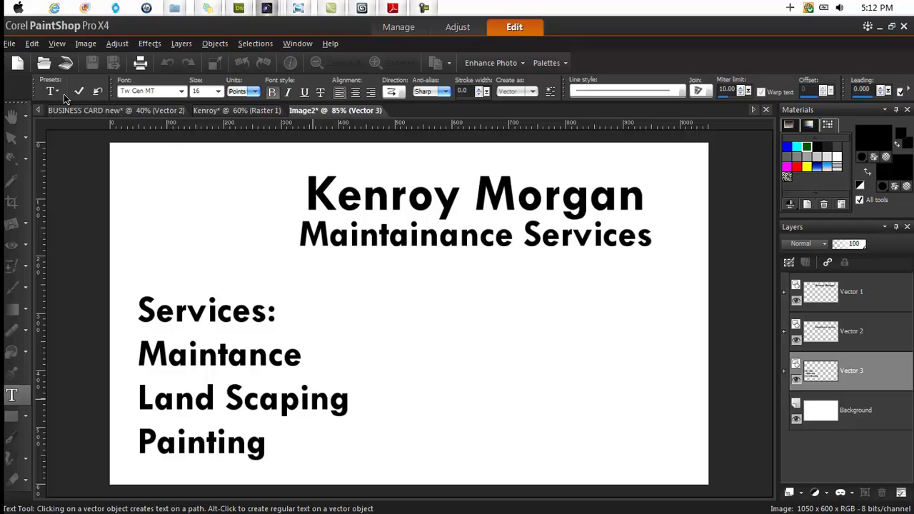
- Apply the Painting line and move the services list slightly up
left_click(81, 92)
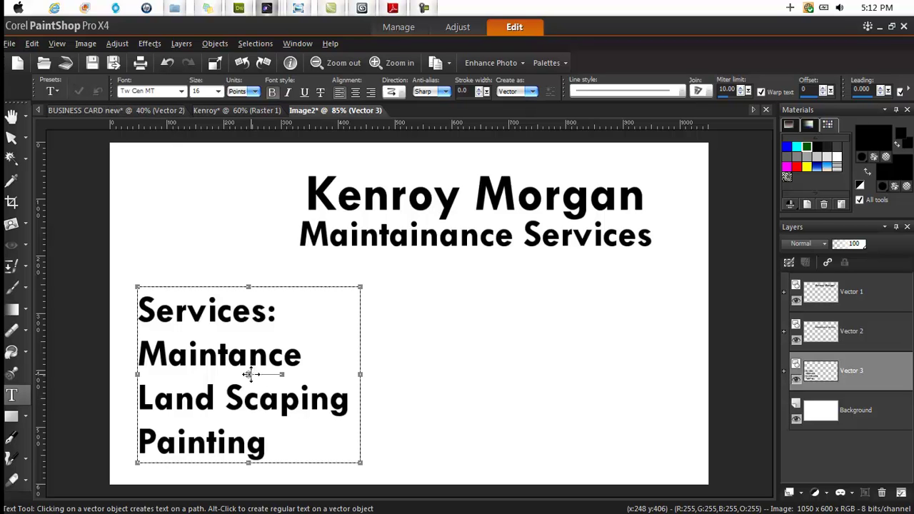
left_click_drag(248, 373, 250, 356)
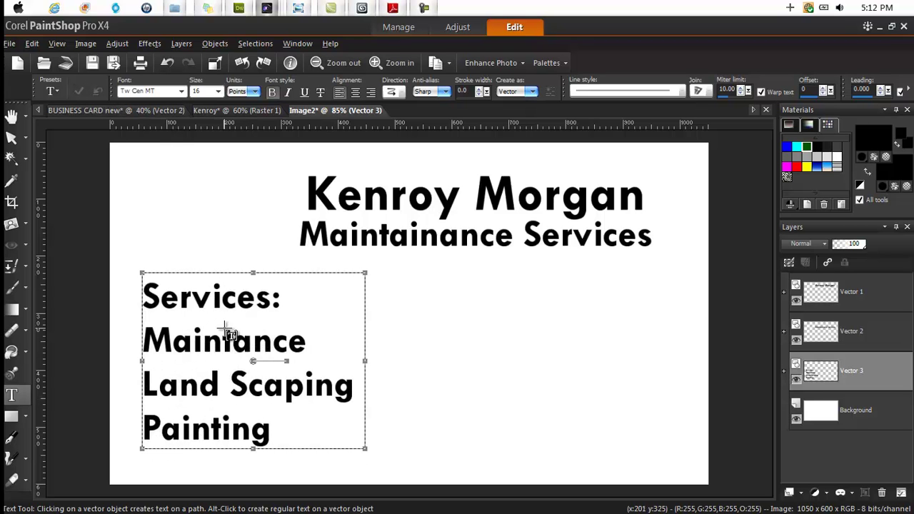
key("ctrl+d")
- Set the services list to 12 pt, nudge it into place, and show the finished card
left_click(221, 343)
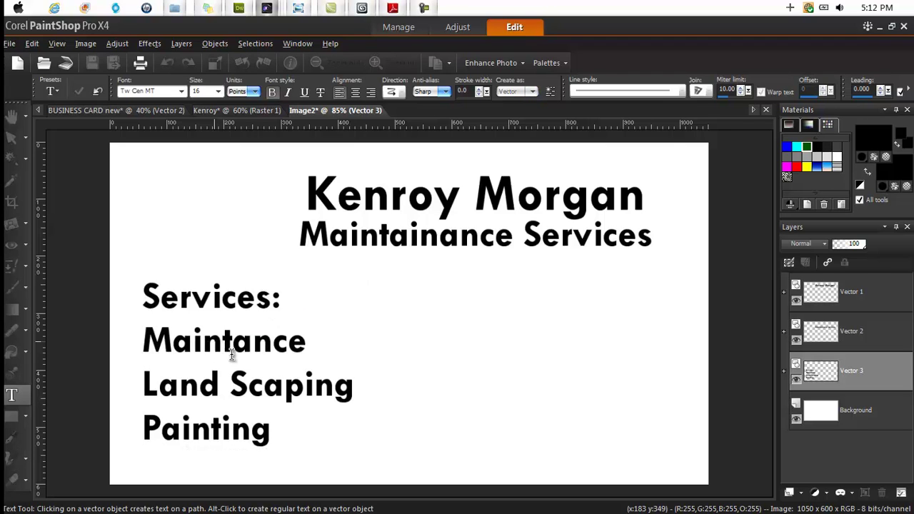
key("ctrl+a")
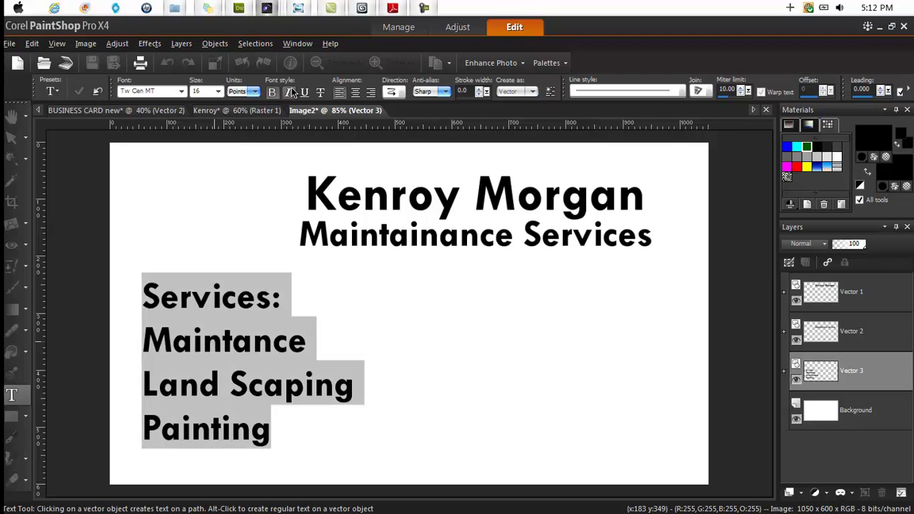
left_click(217, 92)
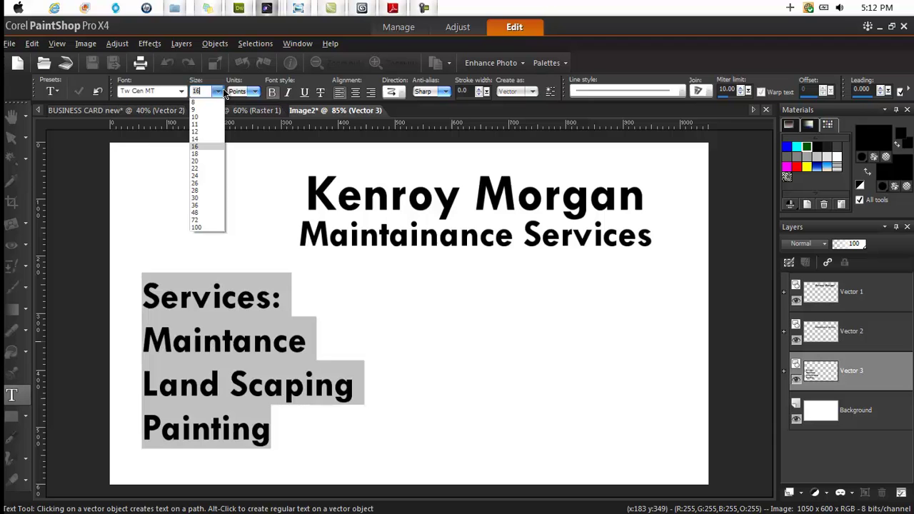
left_click(197, 132)
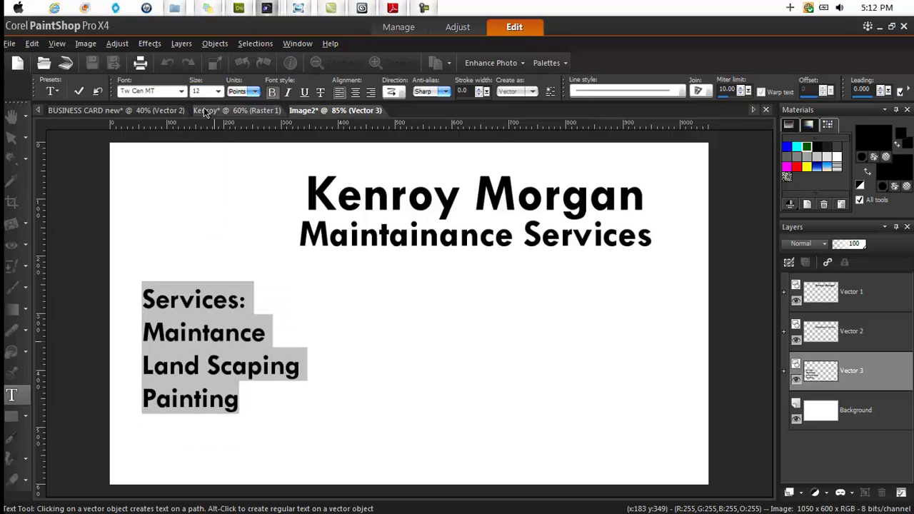
left_click(77, 93)
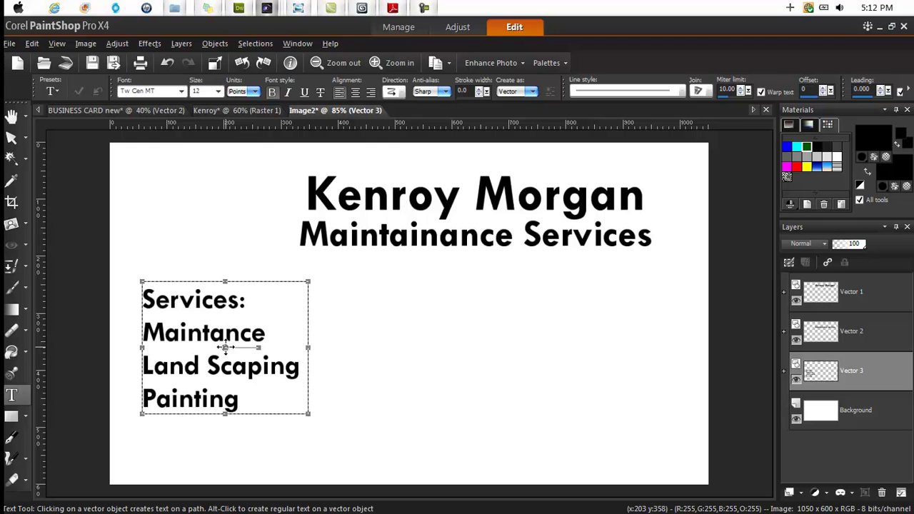
left_click_drag(234, 352, 242, 358)
left_click(225, 113)
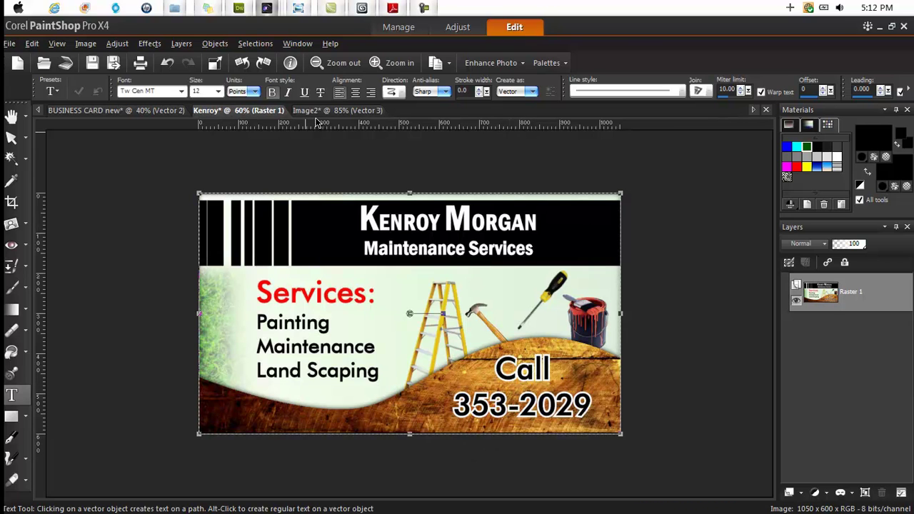
- On the draft card, add a text object reading CALL followed by the phone number
left_click(336, 110)
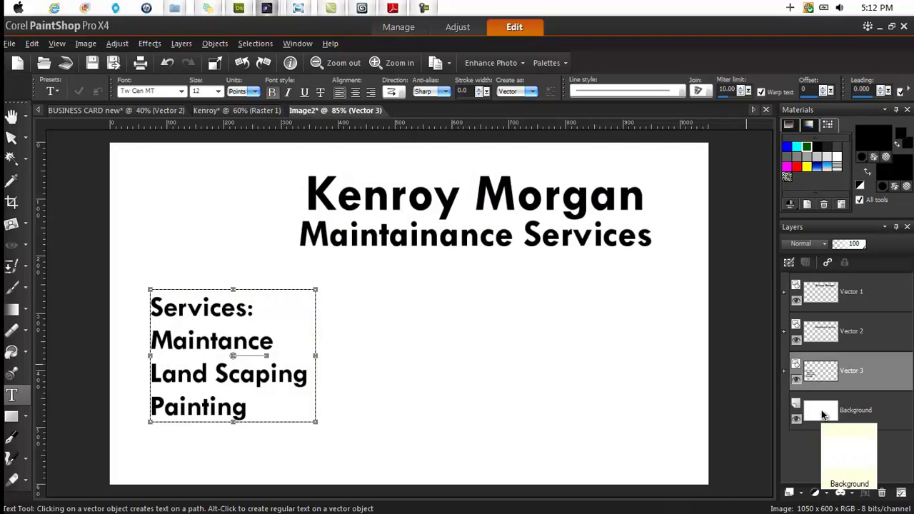
left_click(821, 412)
left_click(434, 355)
type("CALL")
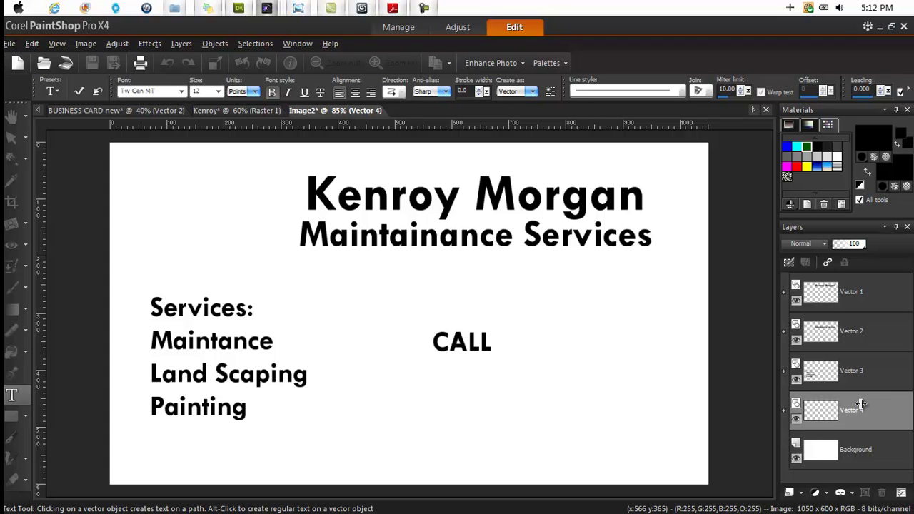
type("496-87")
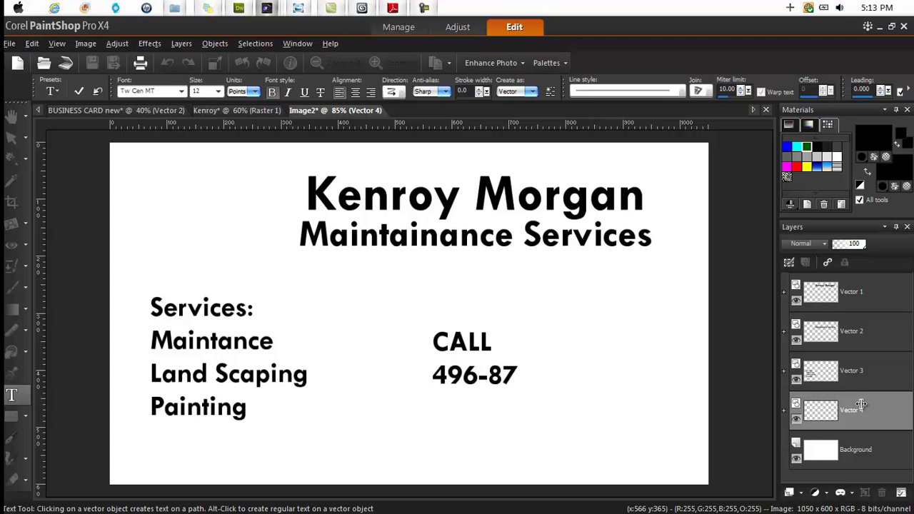
type("51")
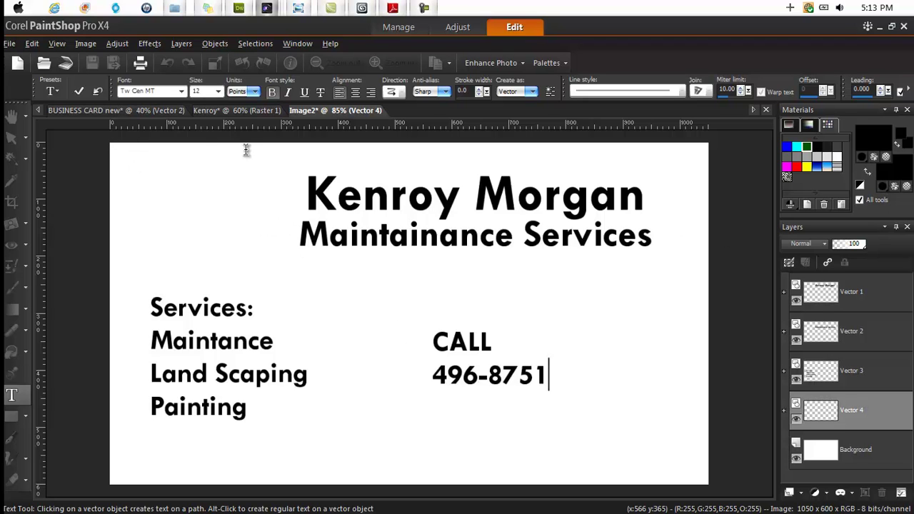
- Centre-align the CALL text at 18 pt and move it to the lower right
key("ctrl+a")
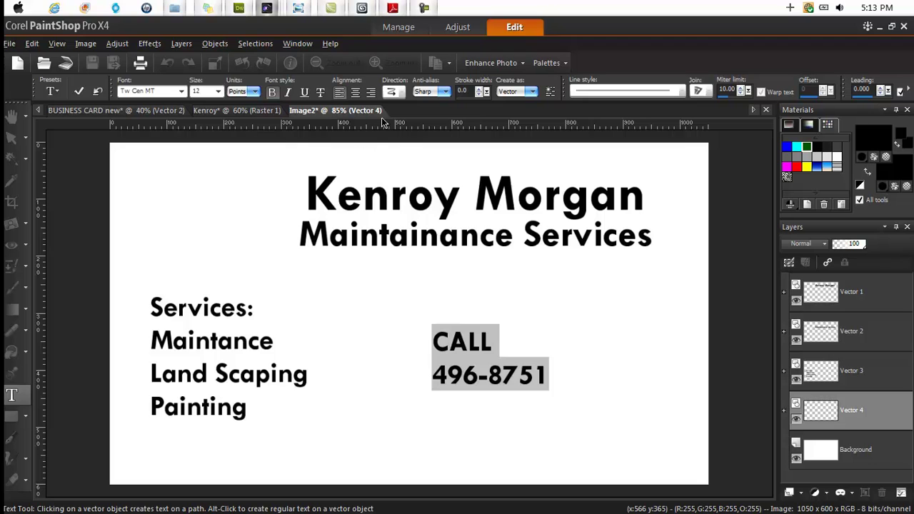
left_click(353, 93)
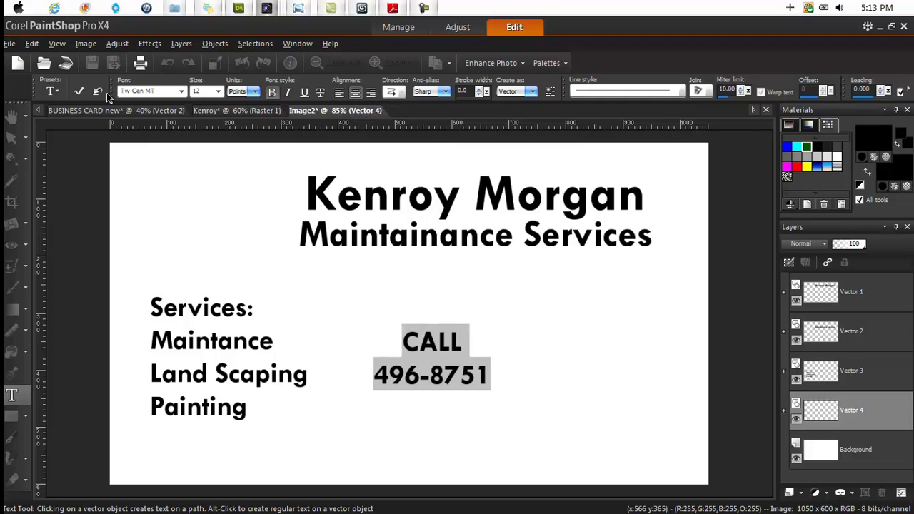
left_click(203, 91)
left_click(212, 92)
left_click(201, 154)
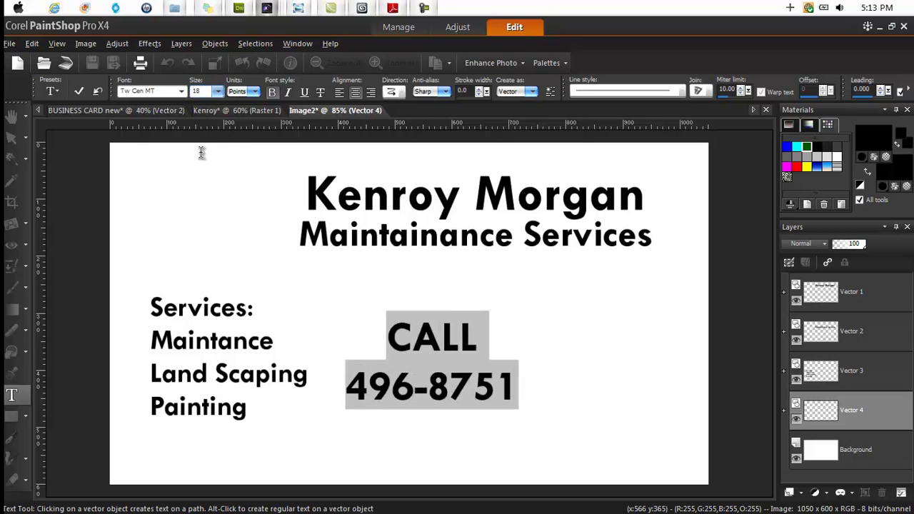
left_click(85, 92)
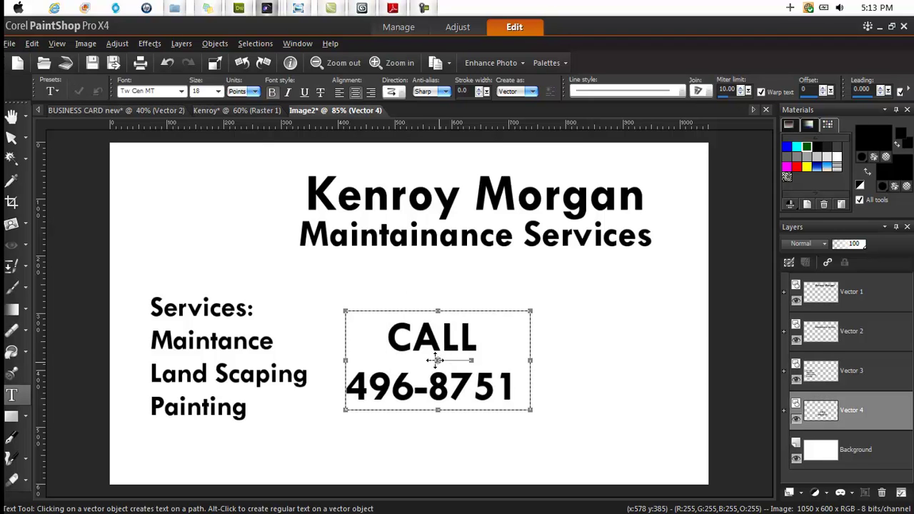
left_click_drag(440, 364, 584, 426)
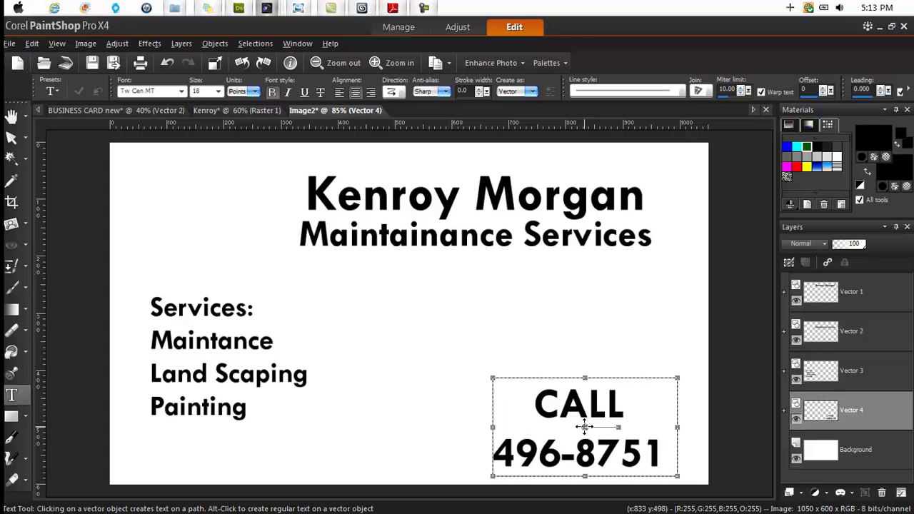
- Select each text layer in turn to see which text it holds
left_click(819, 436)
left_click(826, 418)
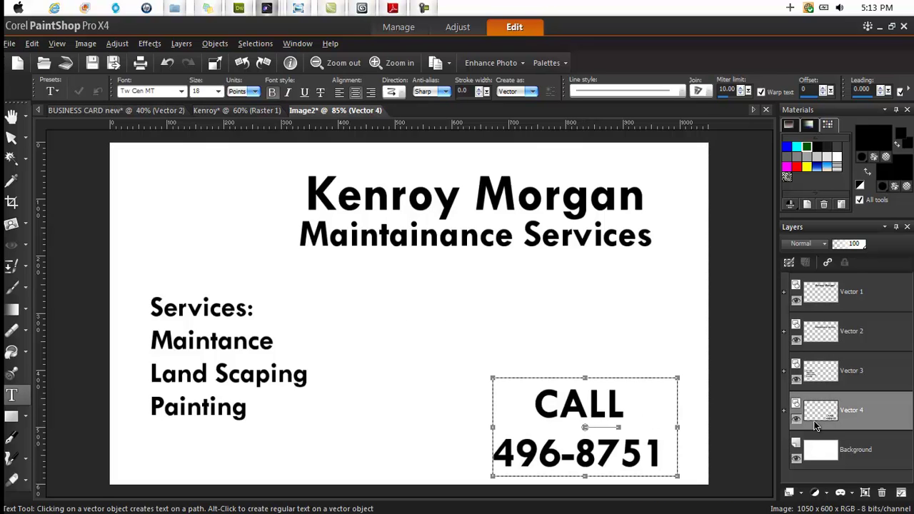
left_click(812, 376)
left_click(817, 338)
left_click(828, 306)
left_click(826, 348)
left_click(826, 375)
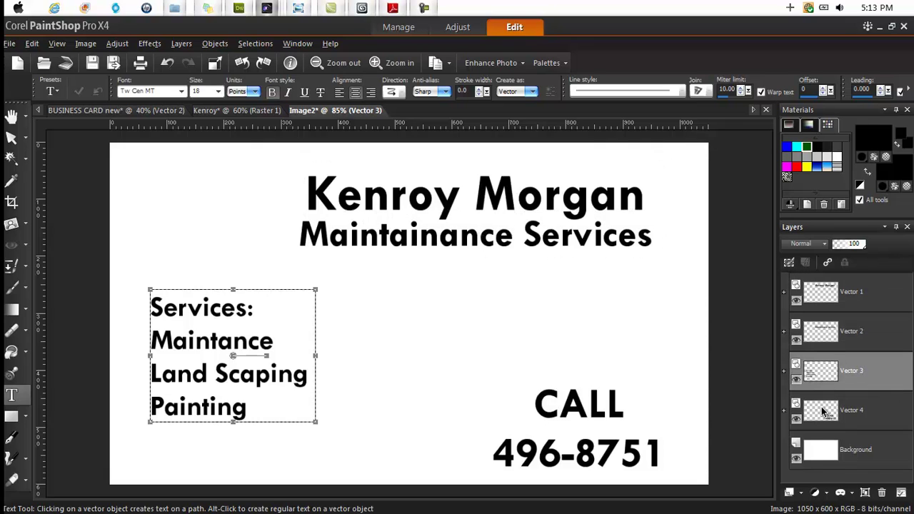
left_click(825, 412)
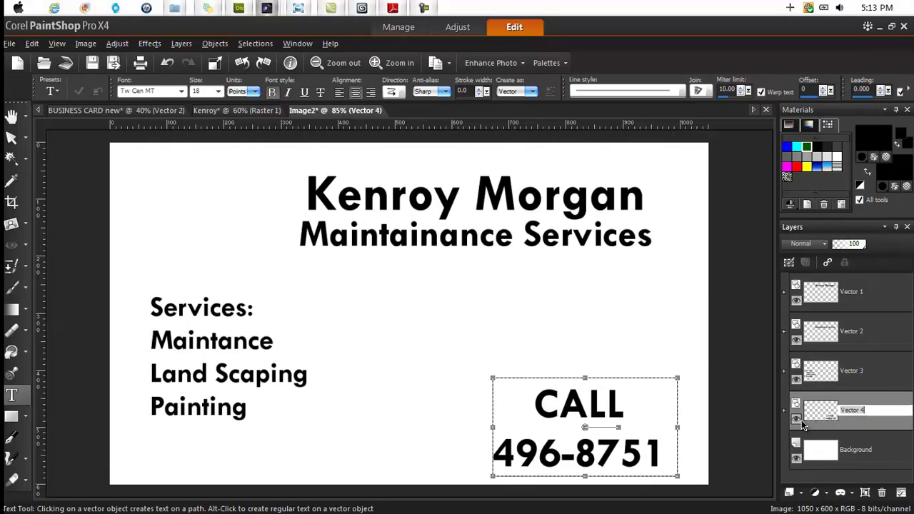
- Toggle each text layer's visibility to identify it, then view the reference card
left_click(795, 419)
left_click(795, 419)
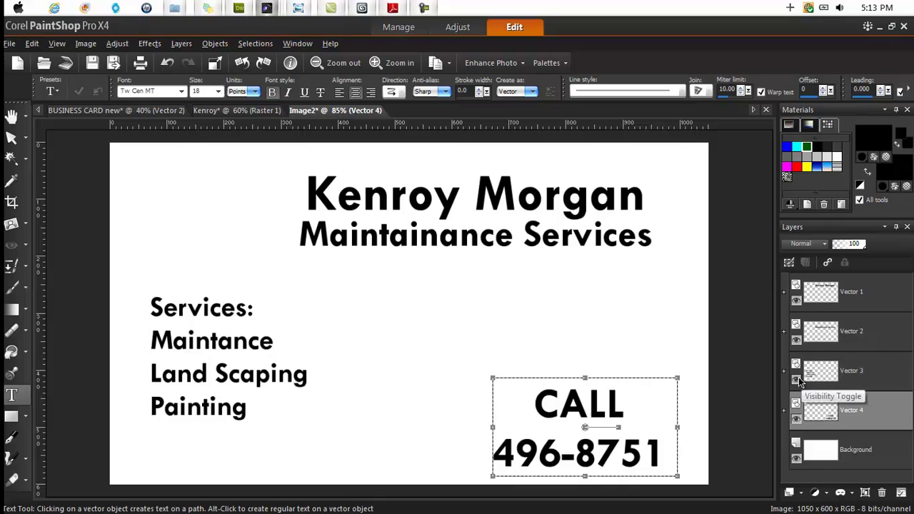
left_click(797, 381)
left_click(797, 381)
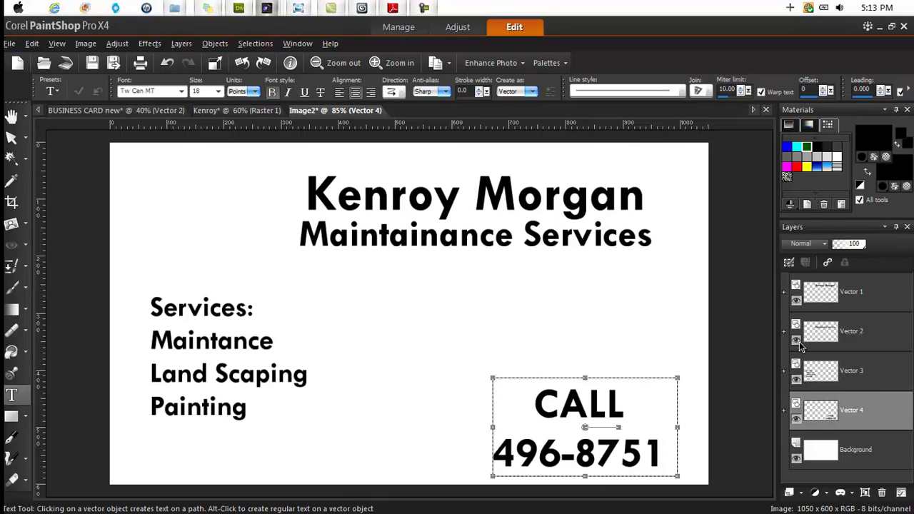
left_click(798, 344)
left_click(798, 344)
left_click(798, 344)
left_click(798, 344)
left_click(798, 301)
left_click(797, 301)
left_click(812, 456)
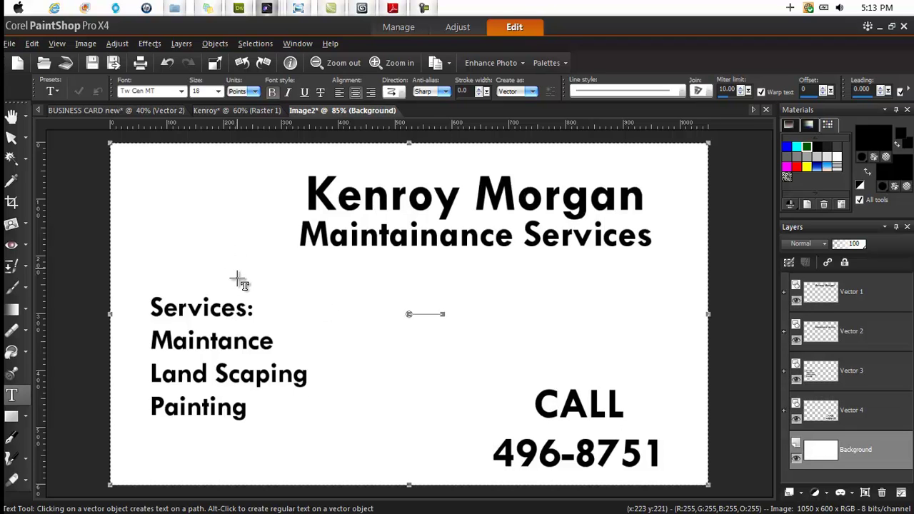
left_click(237, 110)
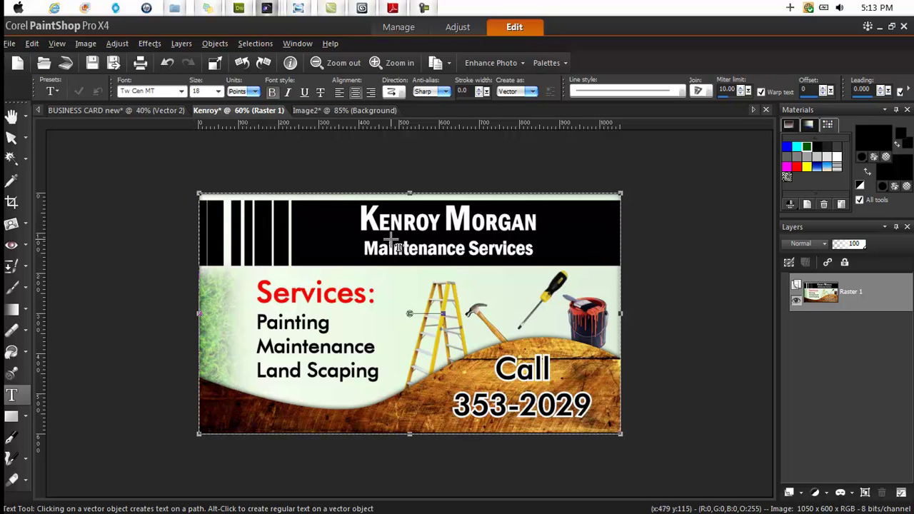
- On the draft card, draw a rectangle across the top header area
left_click(351, 112)
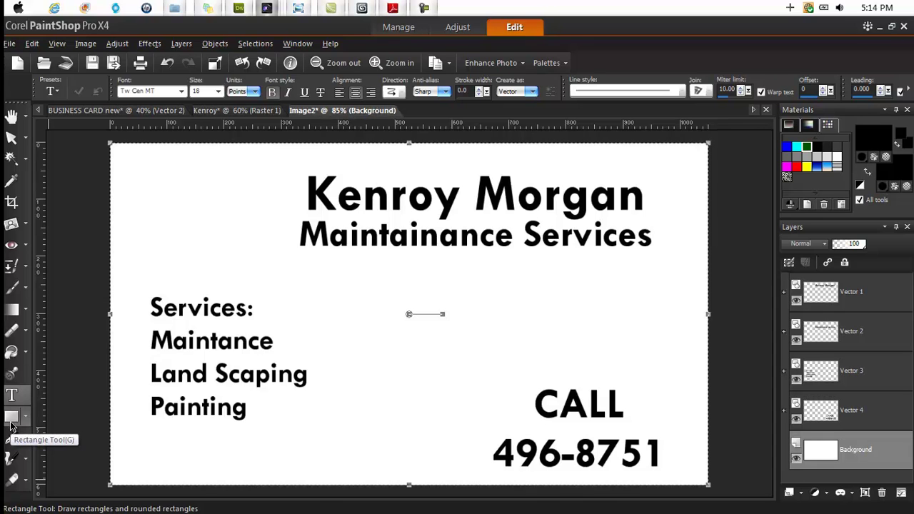
left_click(11, 426)
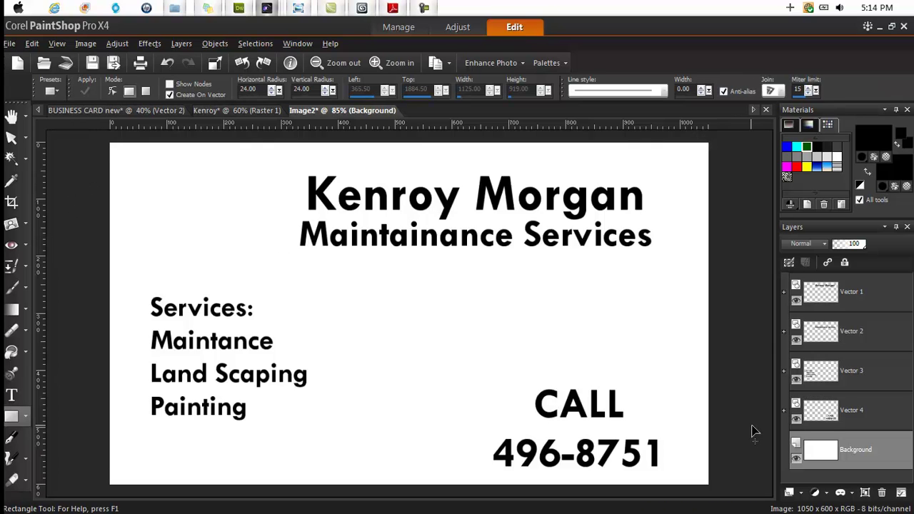
left_click(817, 458)
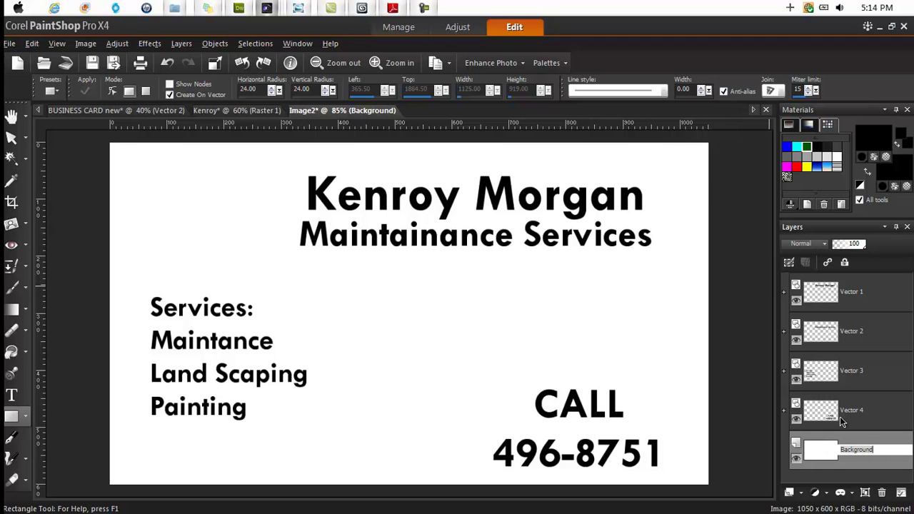
left_click(818, 463)
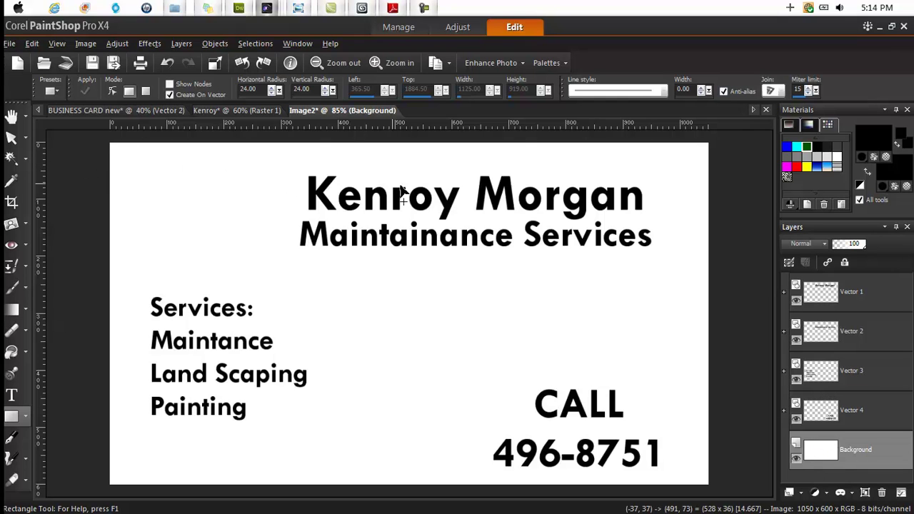
left_click_drag(601, 213, 723, 270)
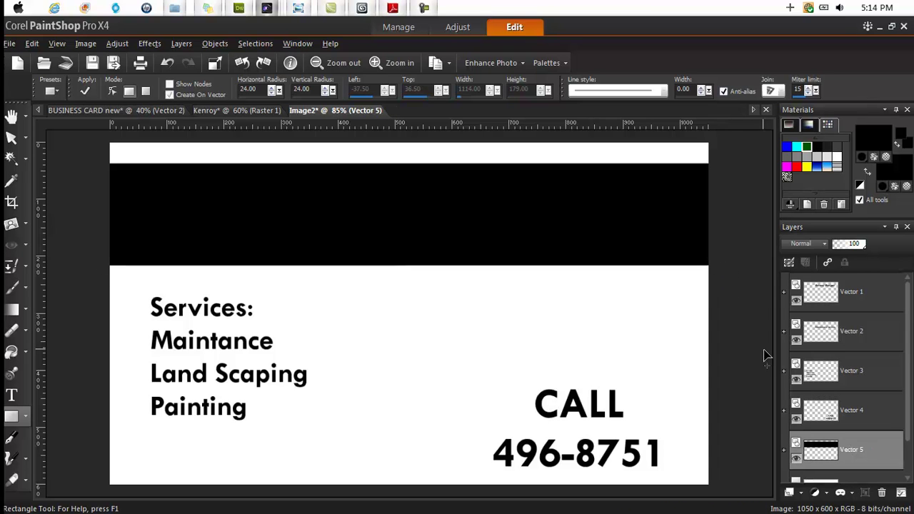
- Toggle the black bar's visibility to check beneath it, then expand the name layer group
left_click(796, 457)
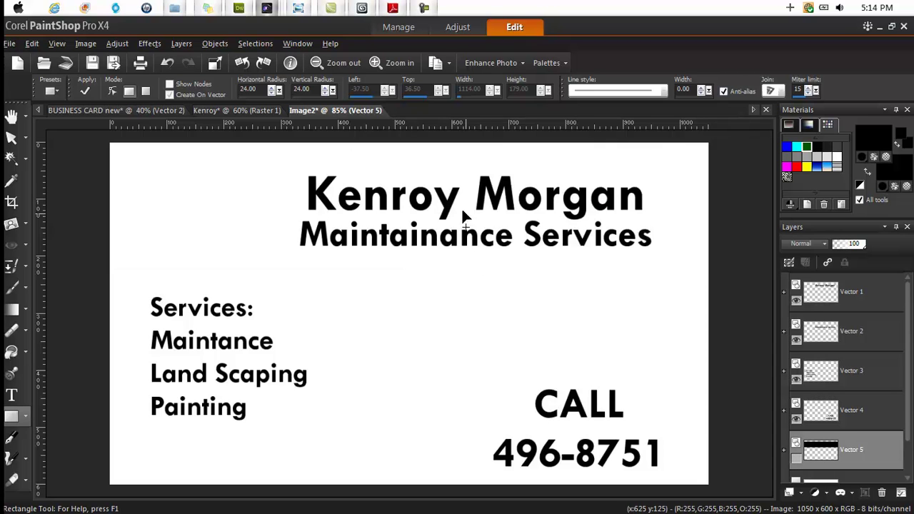
left_click(797, 458)
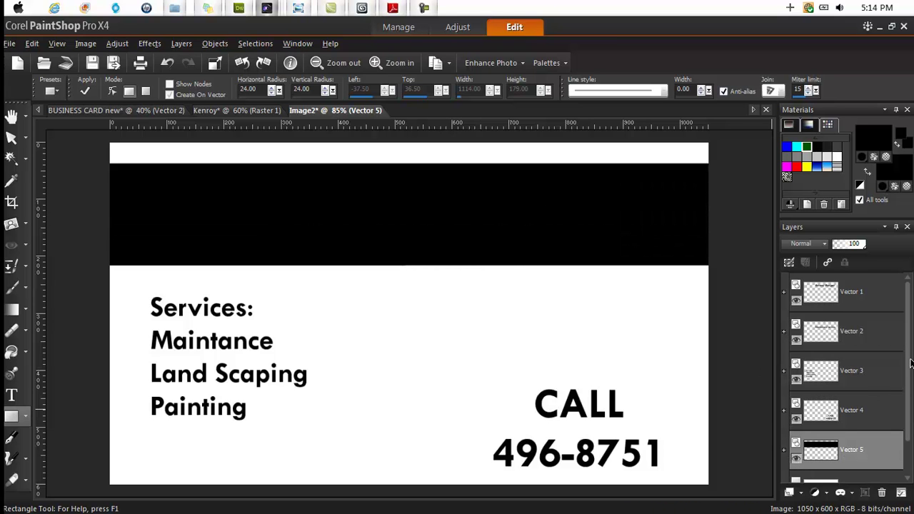
left_click(826, 321)
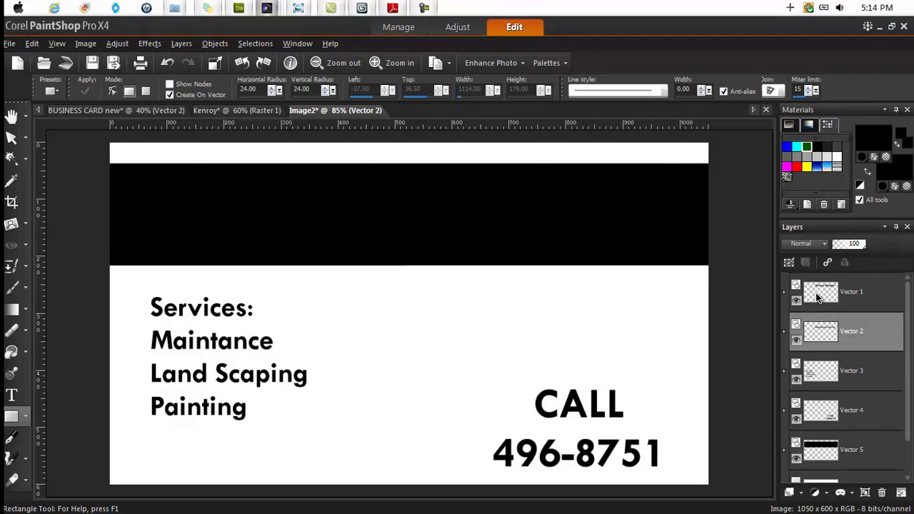
left_click(818, 297)
left_click(812, 292)
left_click(784, 292)
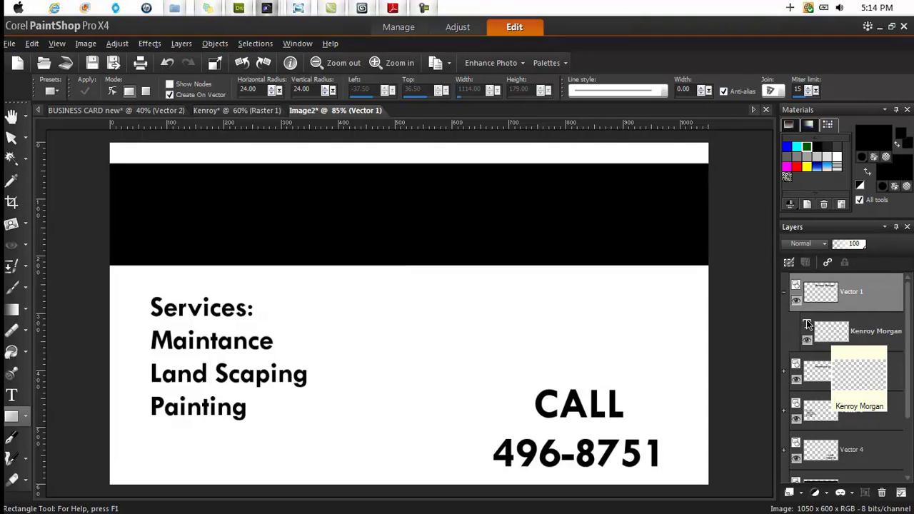
left_click(785, 294)
left_click(784, 293)
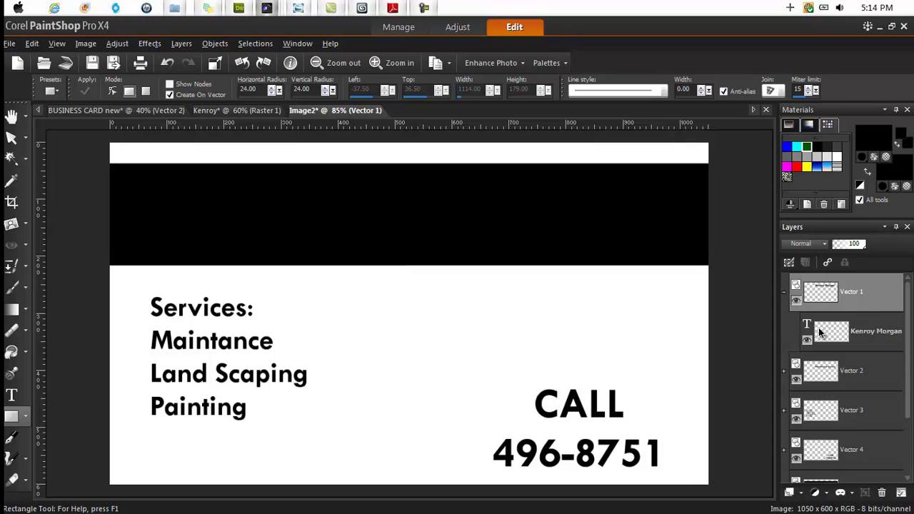
mouse_move(831, 337)
- Change the name text's fill colour to white and apply it
right_click(833, 335)
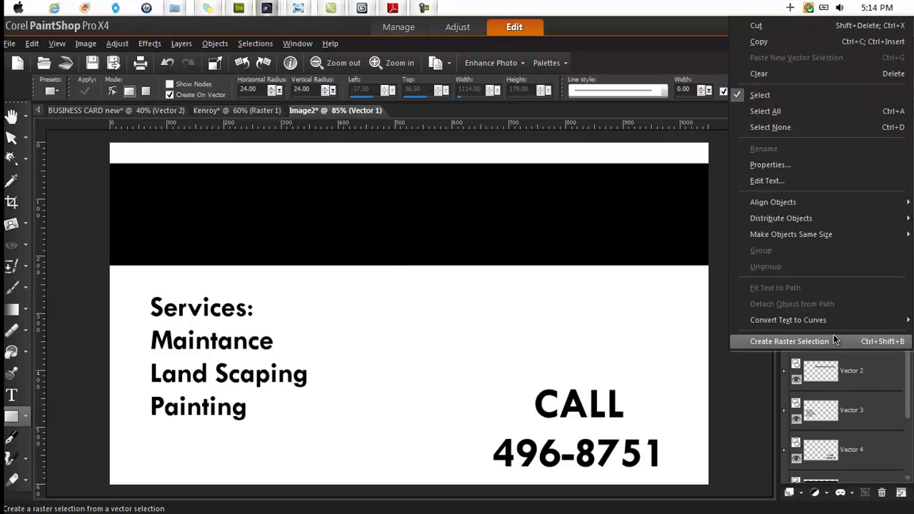
left_click(803, 180)
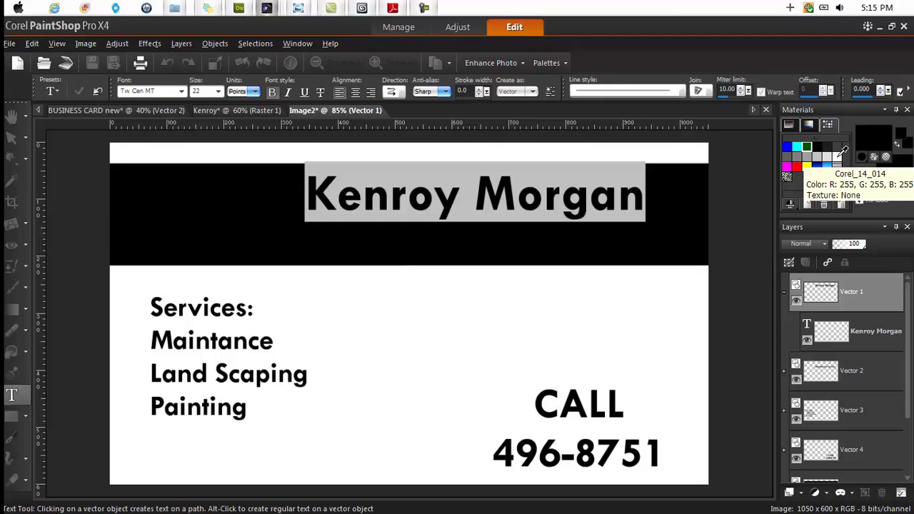
left_click(841, 150)
right_click(841, 150)
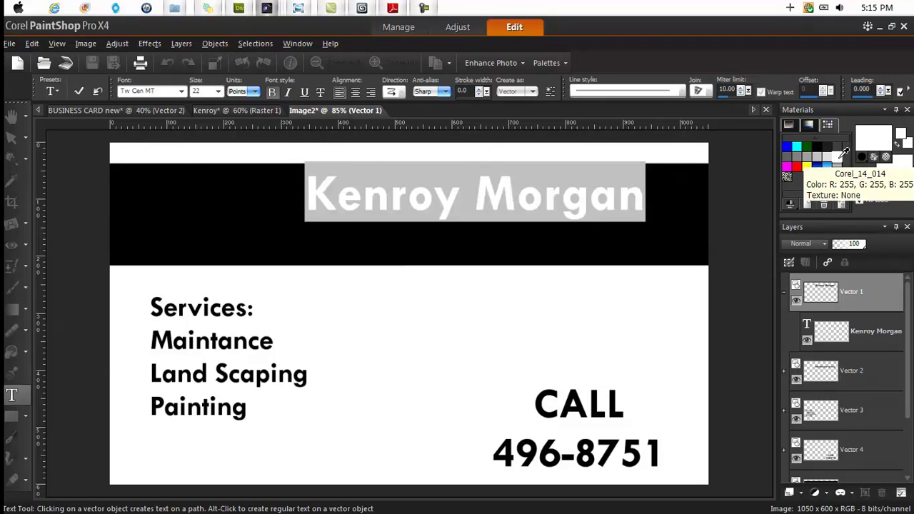
left_click(79, 90)
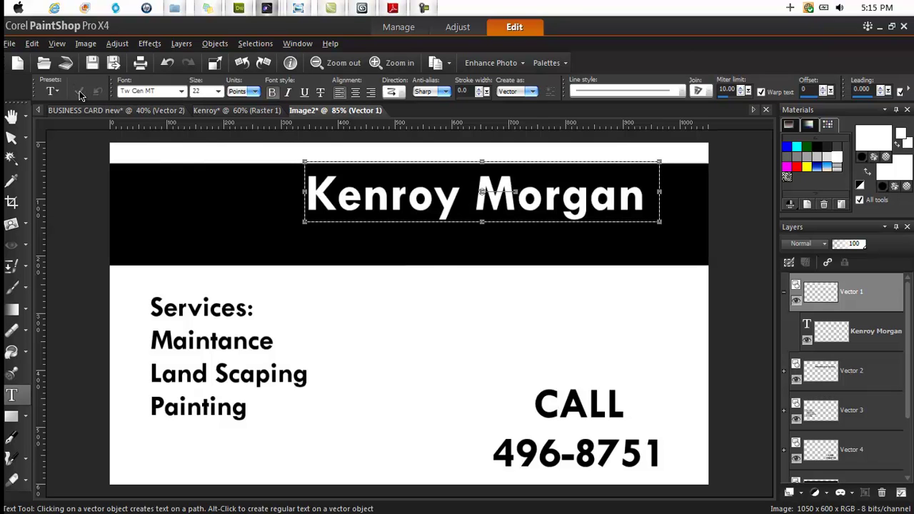
key("ctrl+d")
left_click(11, 138)
- Convert the black bar's layer to a raster layer and shorten the bar from the bottom
scroll(825, 419, "down", 3)
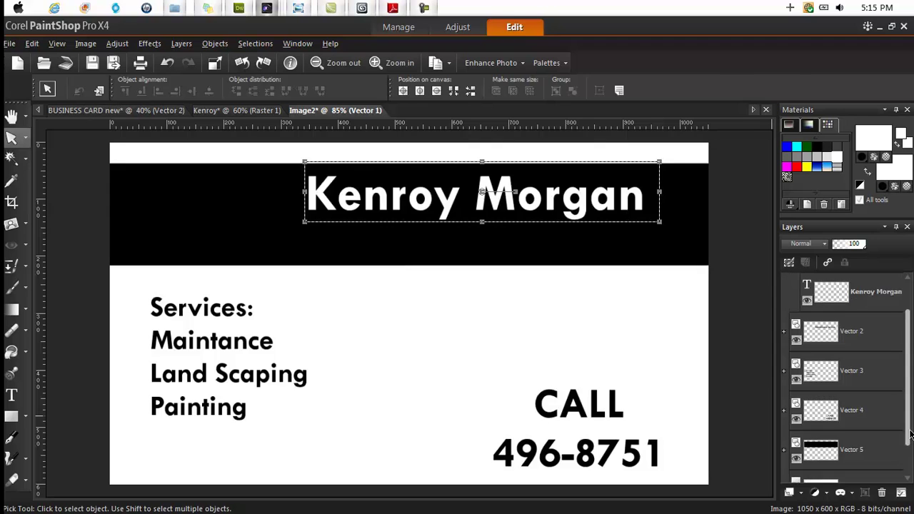
left_click(825, 419)
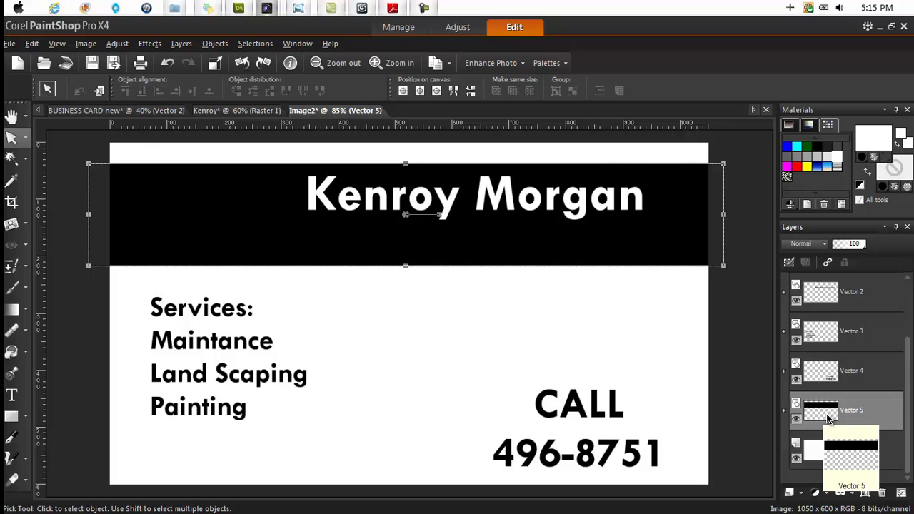
right_click(826, 415)
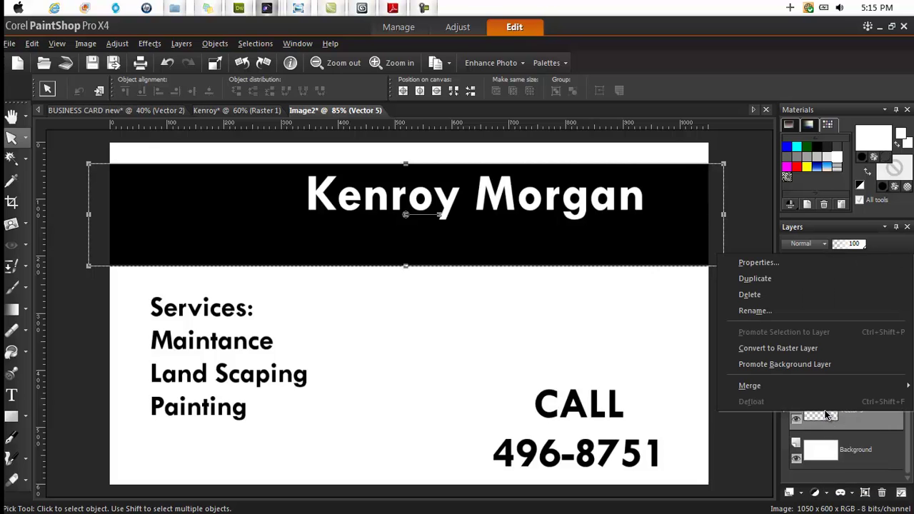
left_click(783, 350)
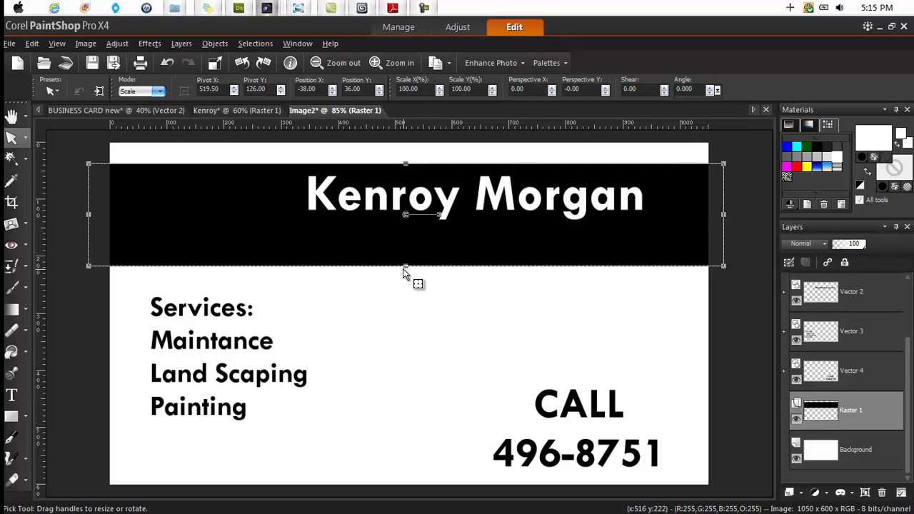
left_click_drag(406, 267, 412, 227)
- Compare with the reference card, then stretch the bar down below the name
left_click(25, 159)
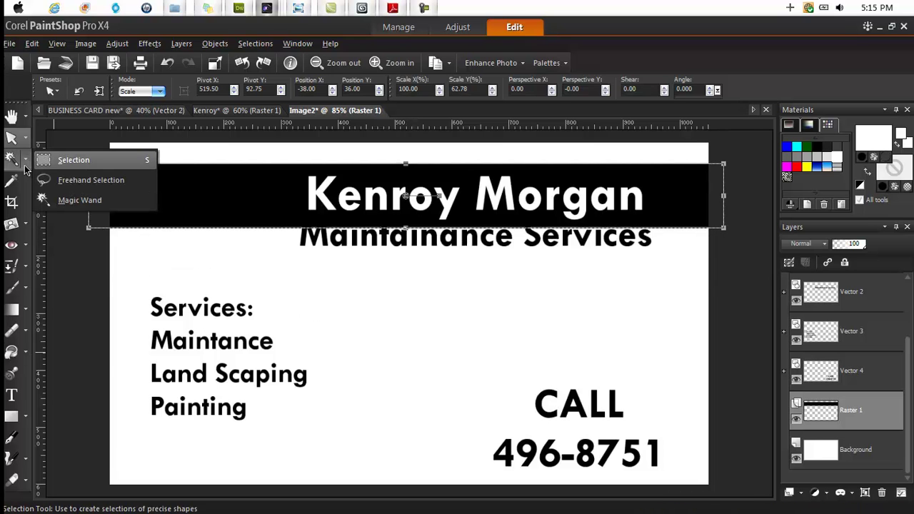
left_click(25, 168)
left_click(214, 110)
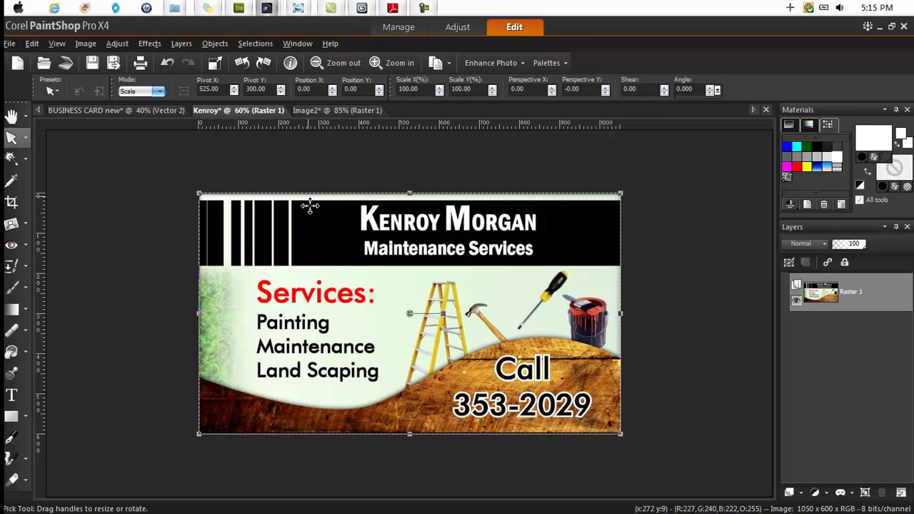
left_click(333, 111)
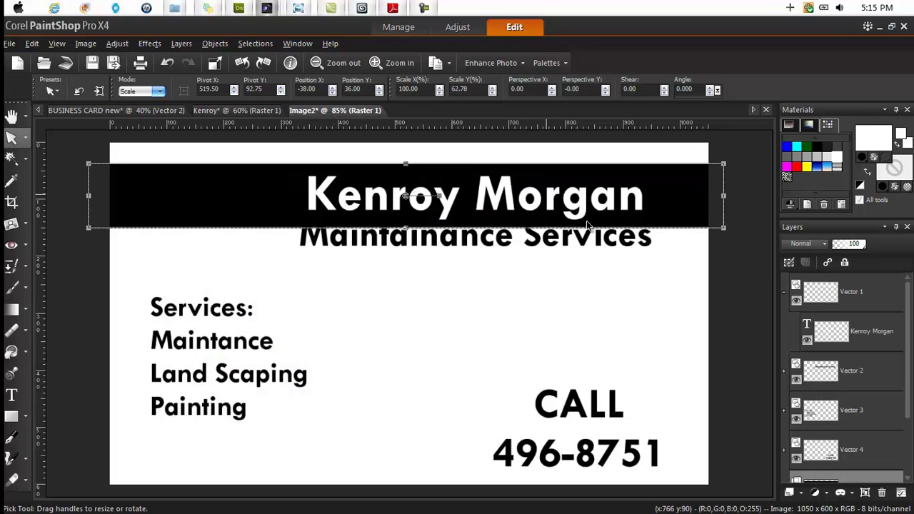
left_click_drag(405, 227, 404, 260)
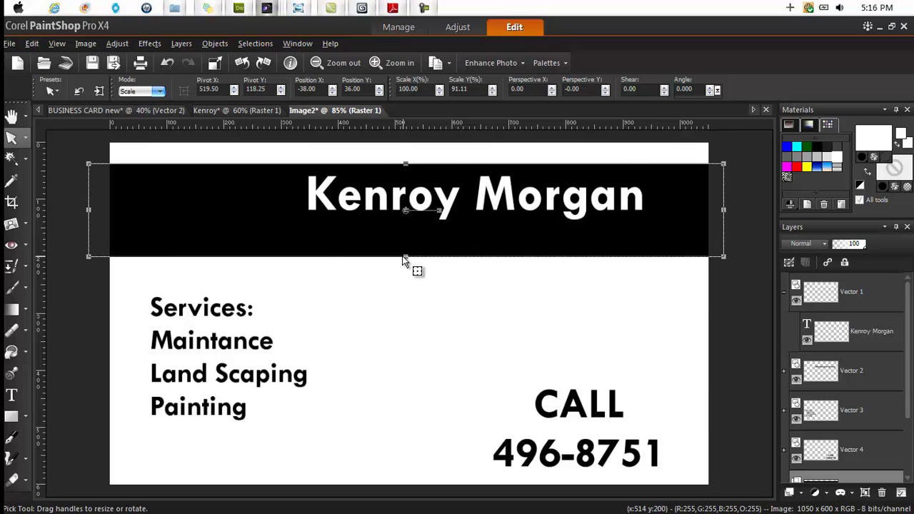
- Make the Maintainance Services subtitle white and nudge it slightly up and right
left_click(817, 386)
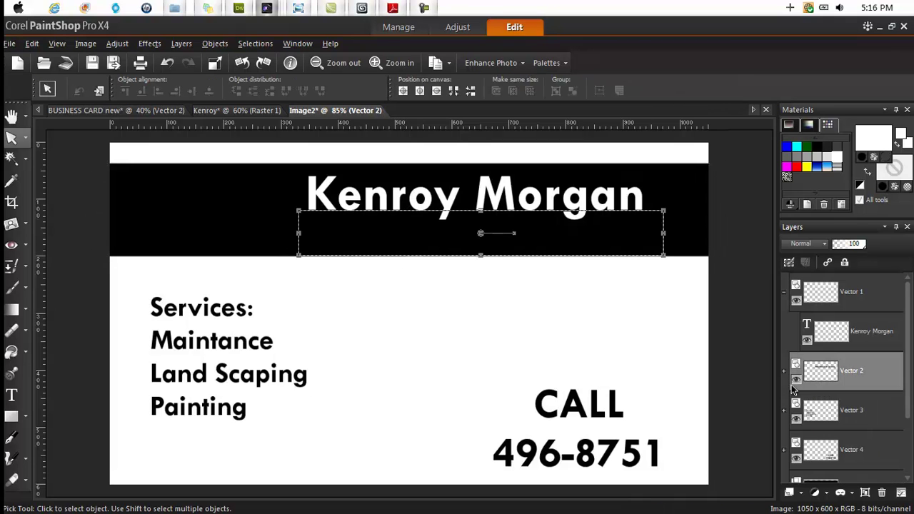
left_click(783, 371)
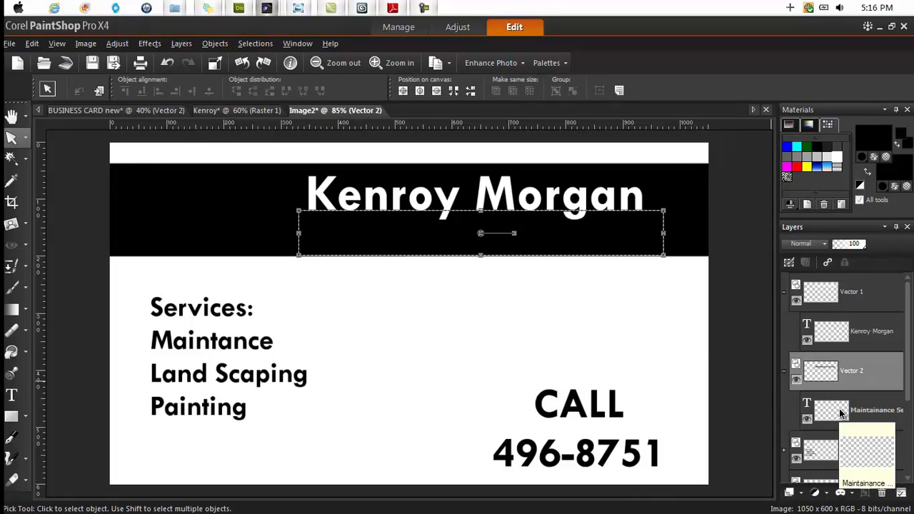
right_click(844, 417)
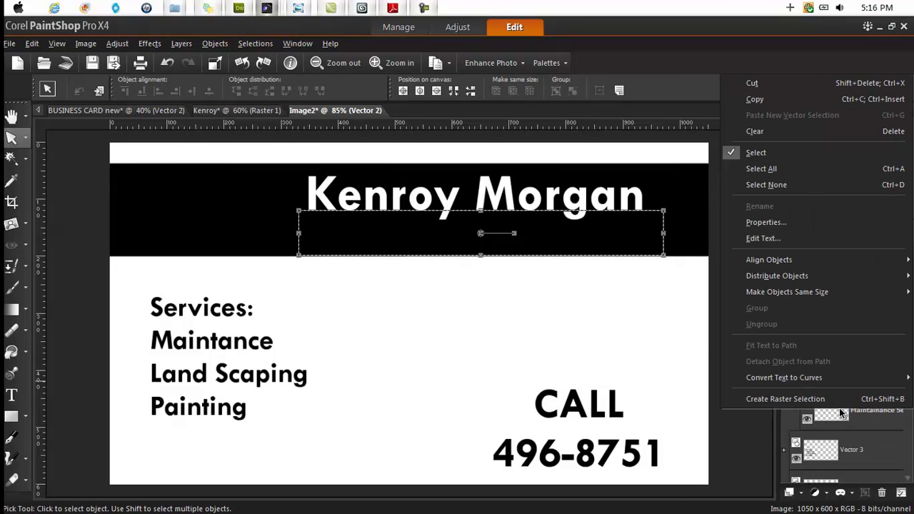
left_click(763, 240)
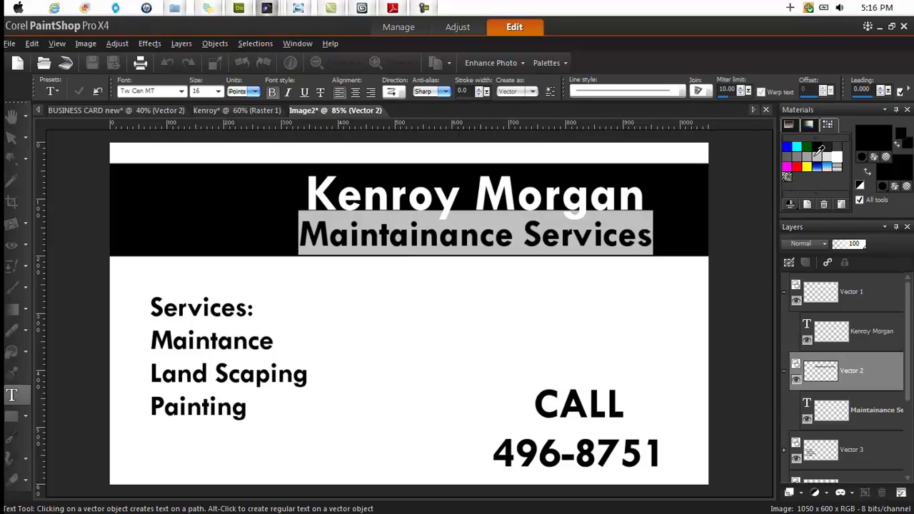
left_click(837, 155)
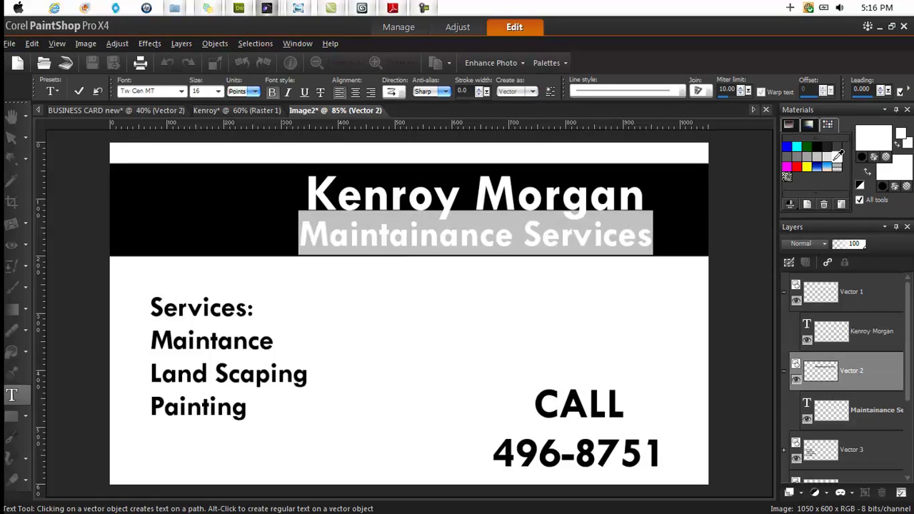
left_click(78, 91)
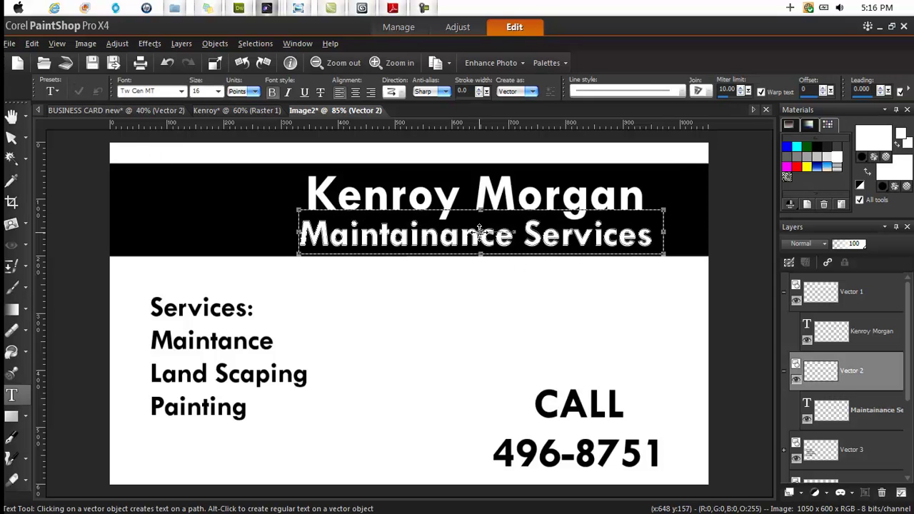
left_click_drag(486, 241, 488, 240)
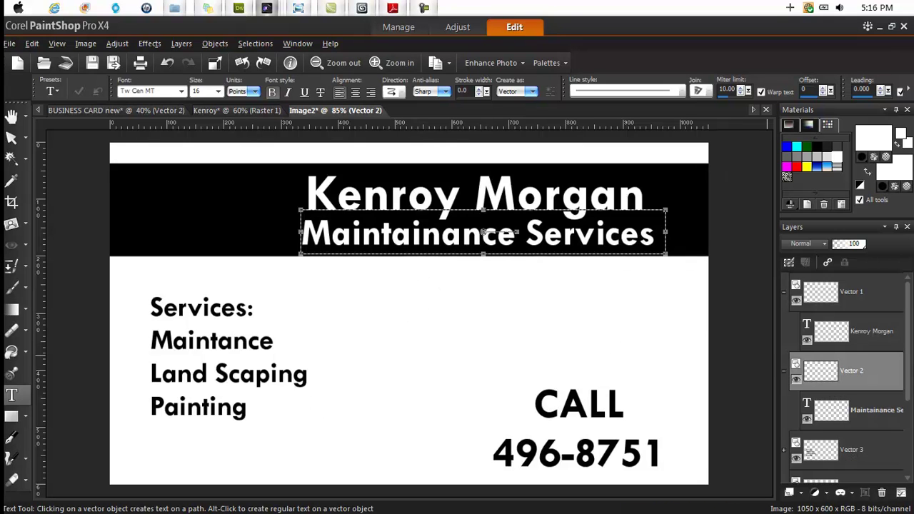
left_click_drag(910, 371, 910, 444)
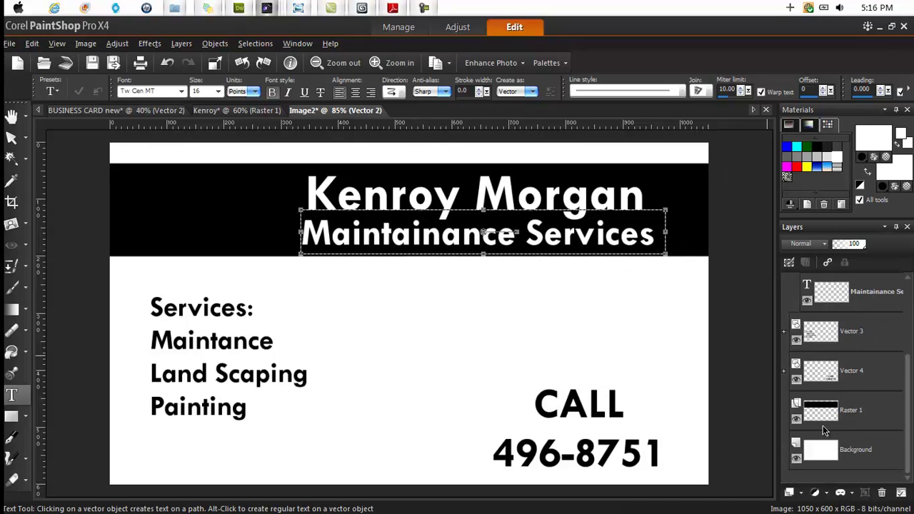
- On the header bar's raster layer, select thin vertical rectangles at its left end and clear them
left_click(821, 412)
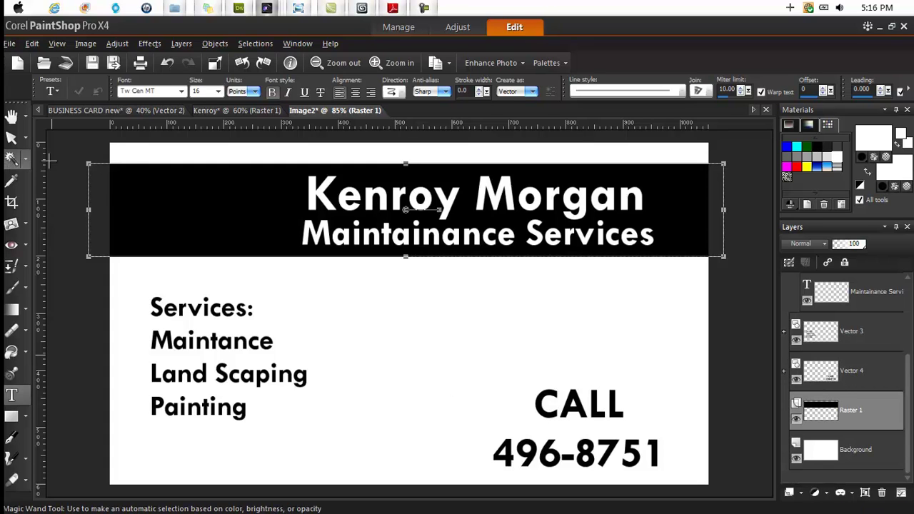
double_click(825, 412)
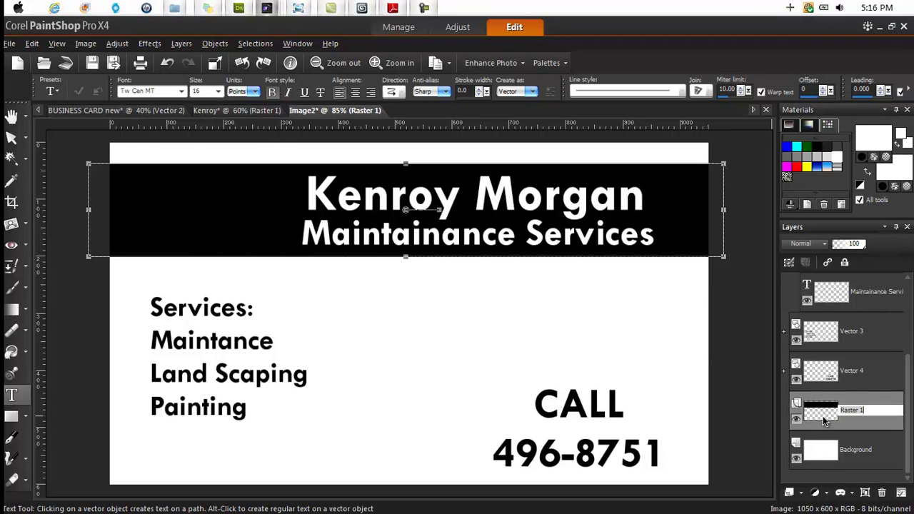
key("Return")
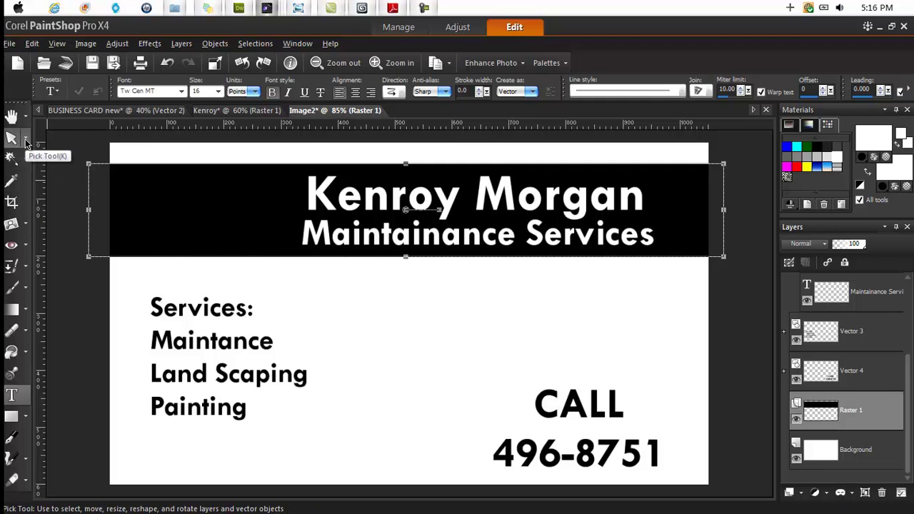
left_click(25, 161)
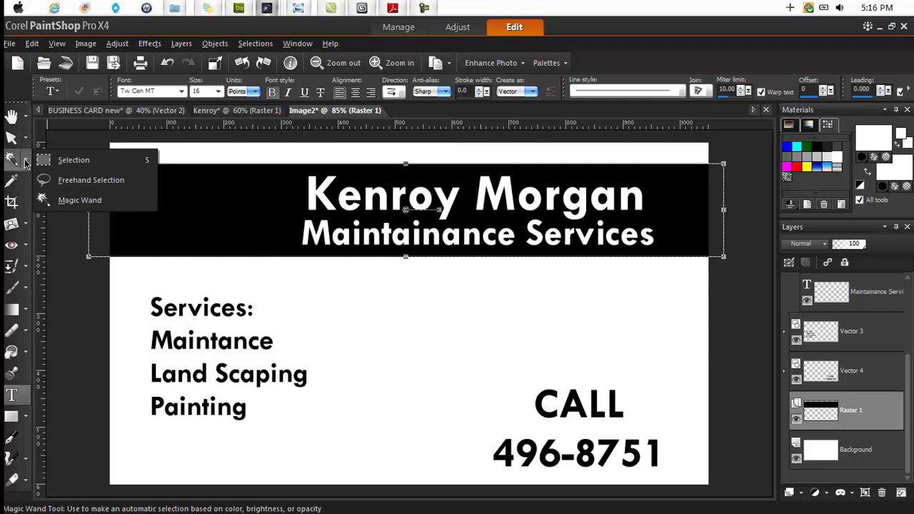
left_click(76, 160)
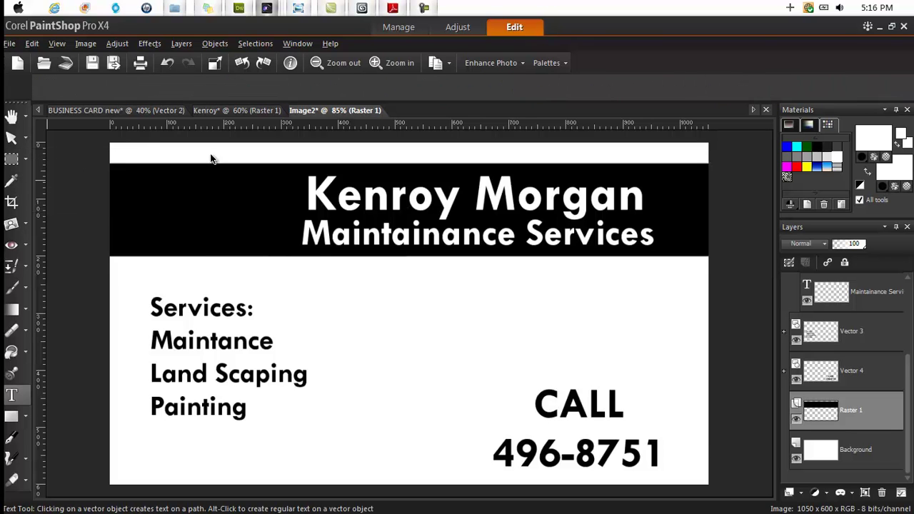
left_click_drag(120, 157, 126, 270)
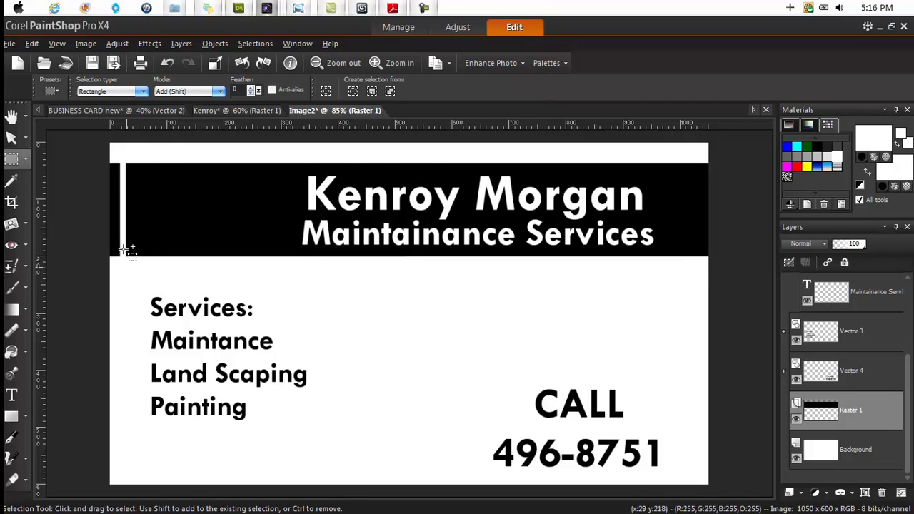
left_click_drag(144, 159, 143, 268)
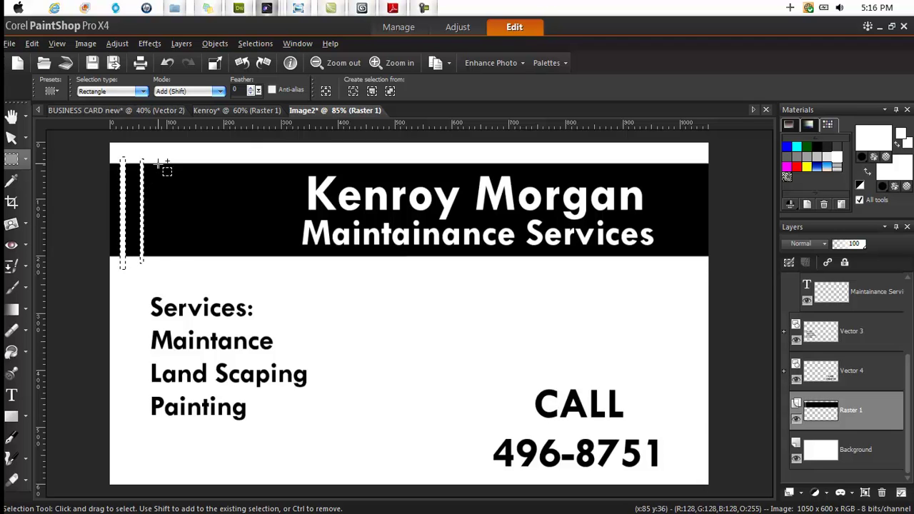
left_click_drag(158, 163, 172, 268)
left_click_drag(185, 160, 190, 264)
key("ctrl+d")
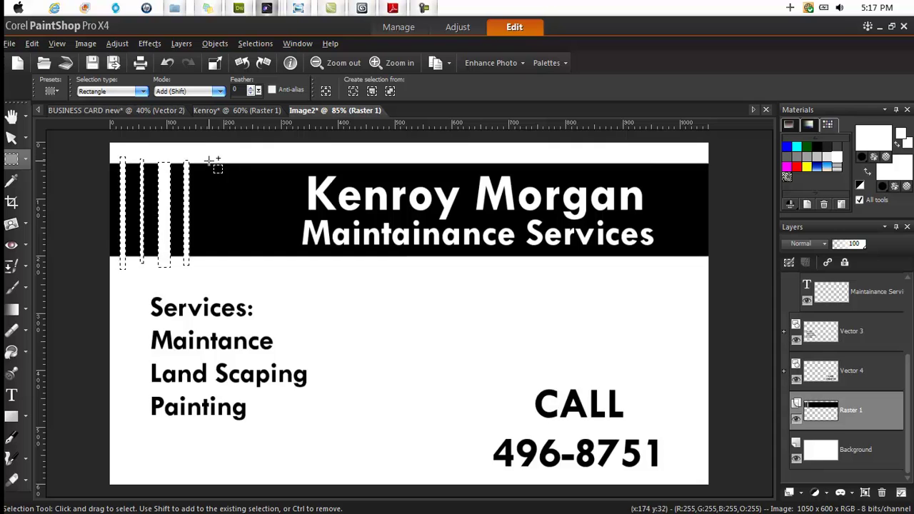
left_click_drag(207, 161, 207, 261)
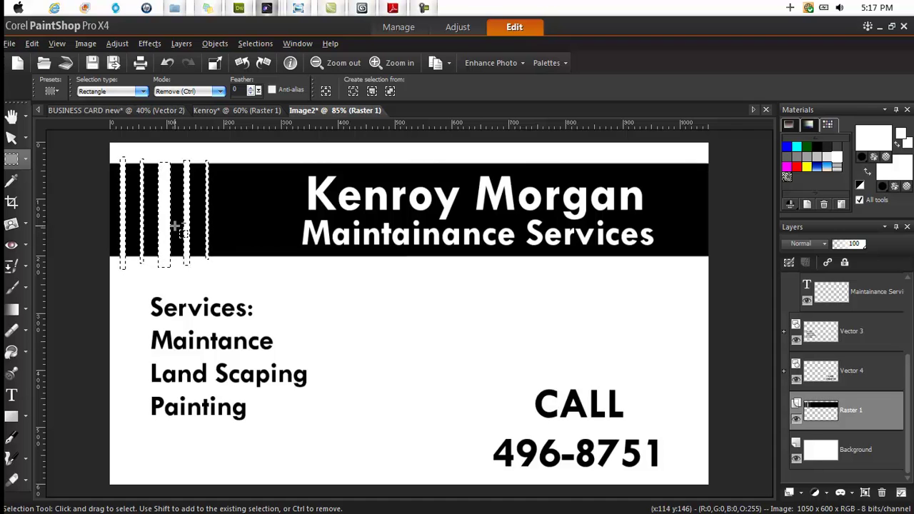
key("ctrl+d")
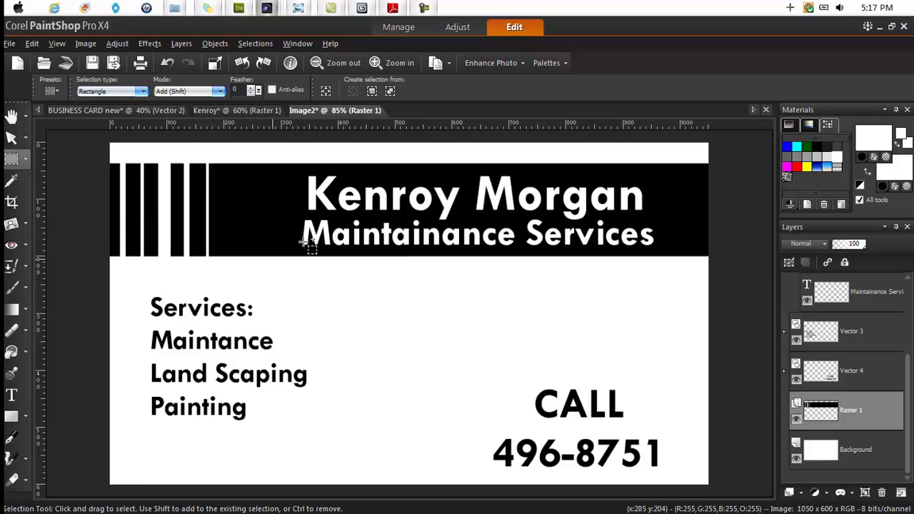
scroll(357, 221, "down", 2)
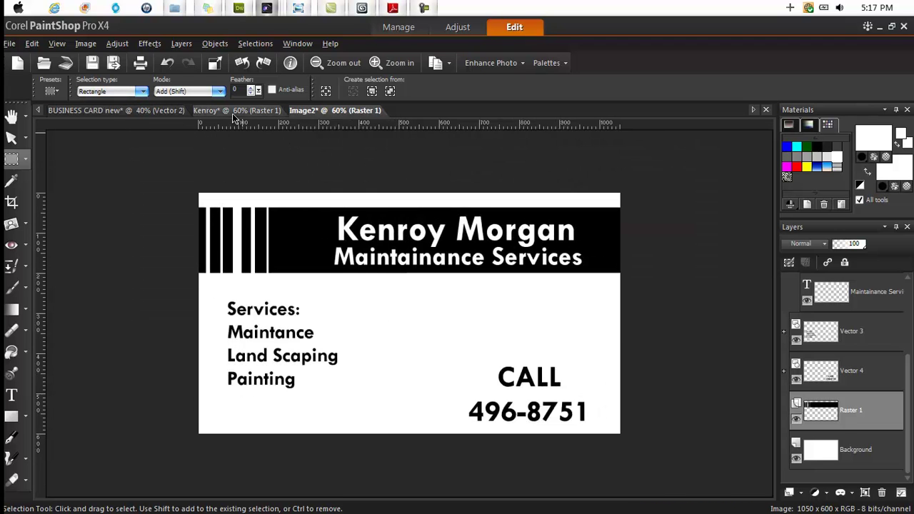
left_click(233, 112)
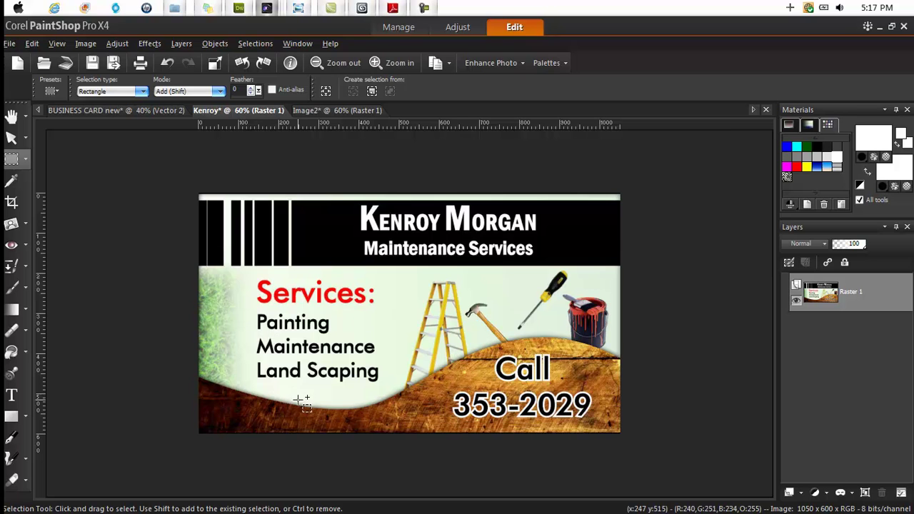
left_click(316, 111)
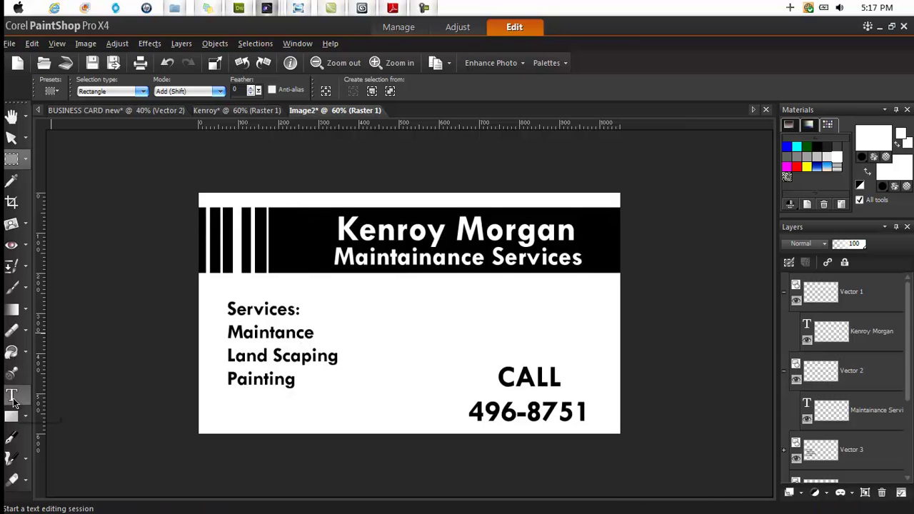
- With the Text tool, zoom in and highlight the word 'Services:' for restyling
left_click(14, 397)
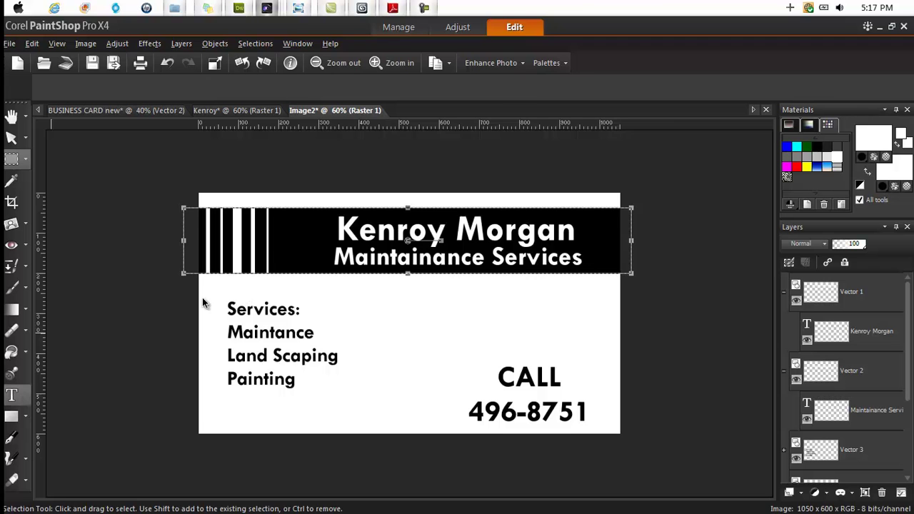
scroll(250, 321, "up", 3)
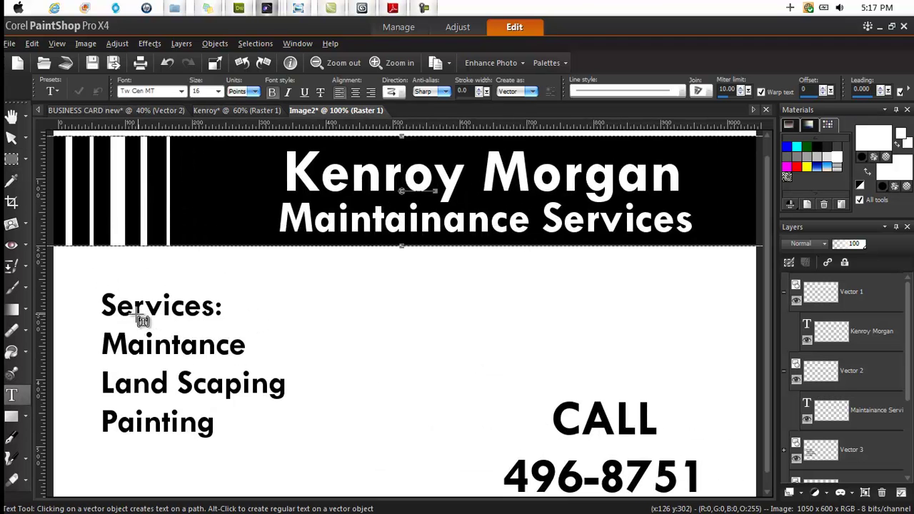
scroll(140, 319, "up", 1)
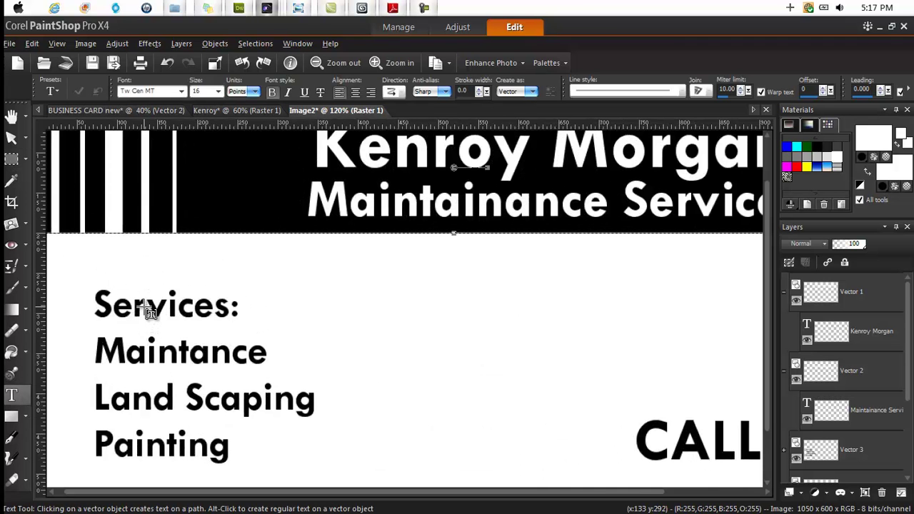
left_click(146, 308)
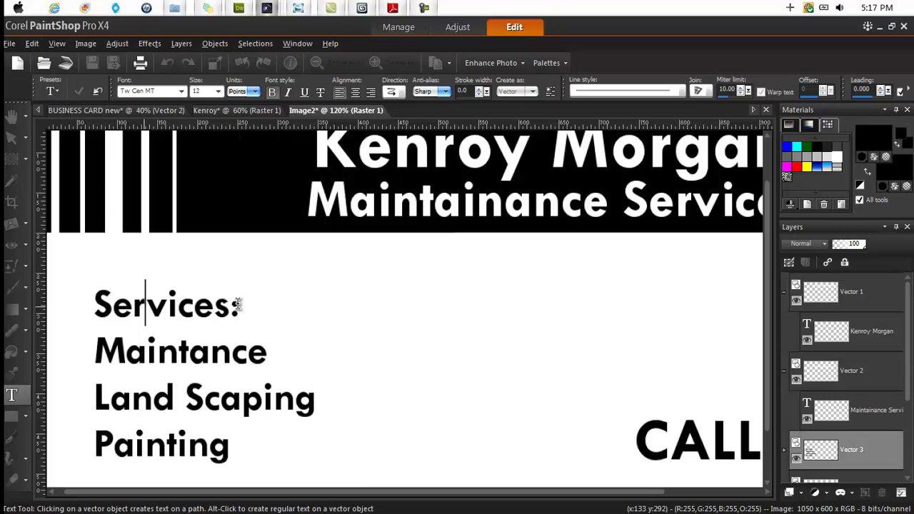
left_click_drag(239, 303, 92, 309)
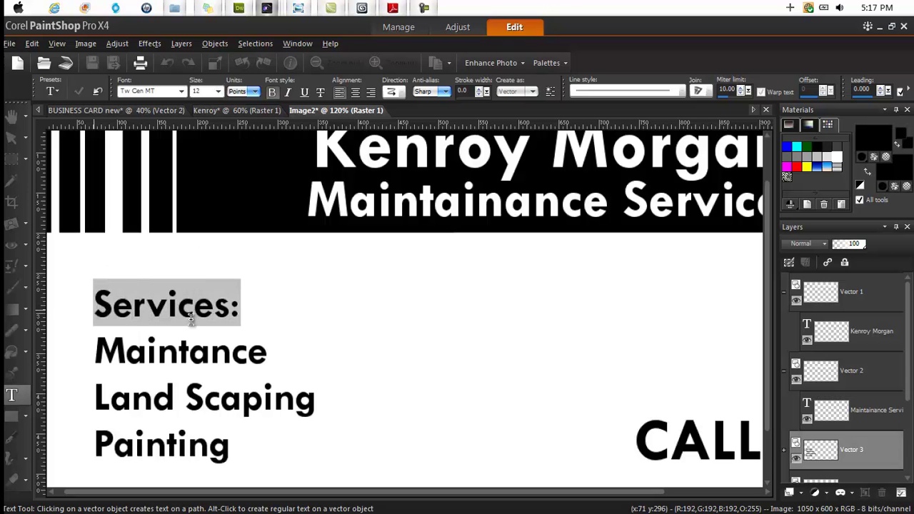